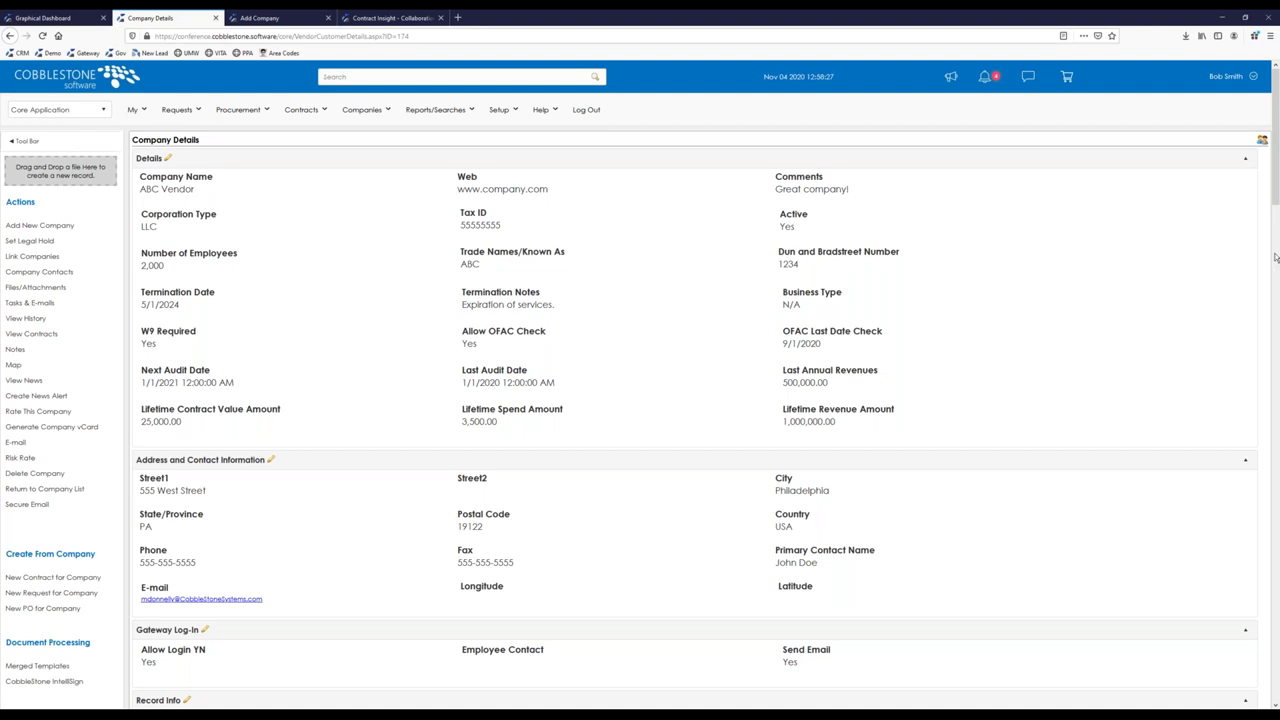
Scroll to Vendor-Customer Addresses and start a new address record for Company ID 174
left_click_drag(1276, 155, 1276, 286)
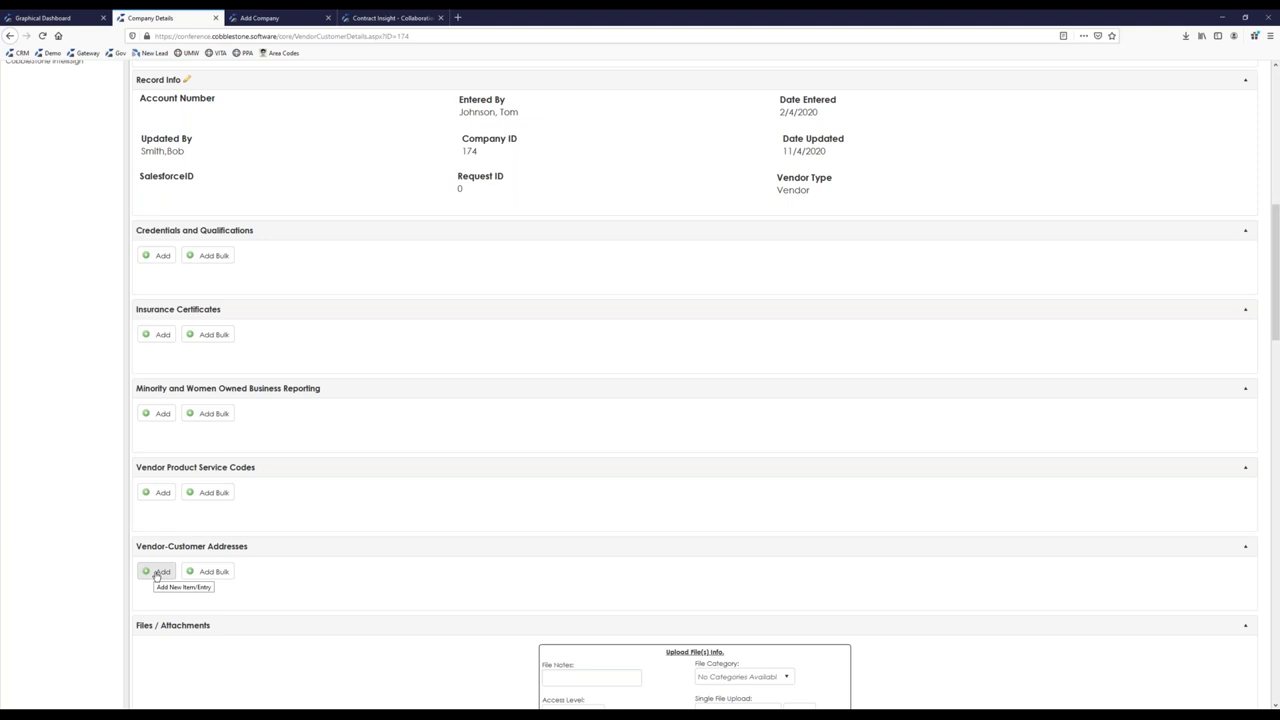
left_click_drag(1275, 308, 1275, 241)
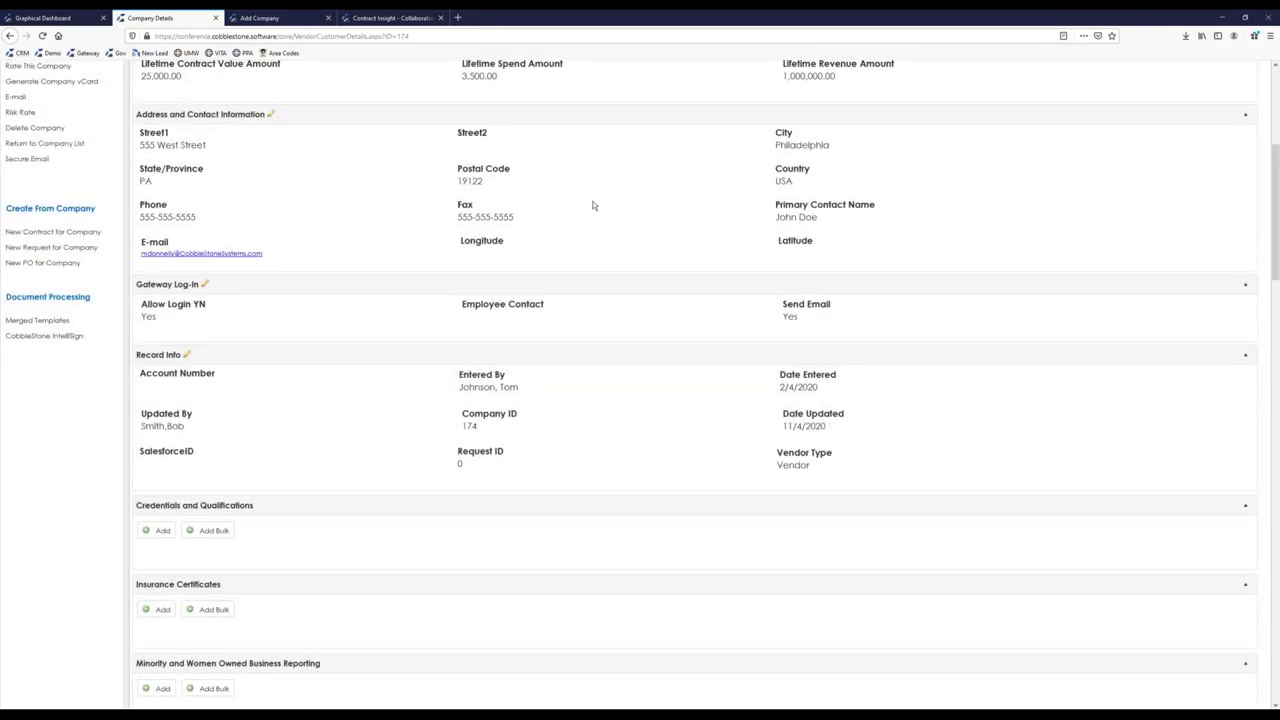
left_click_drag(1184, 288, 1186, 337)
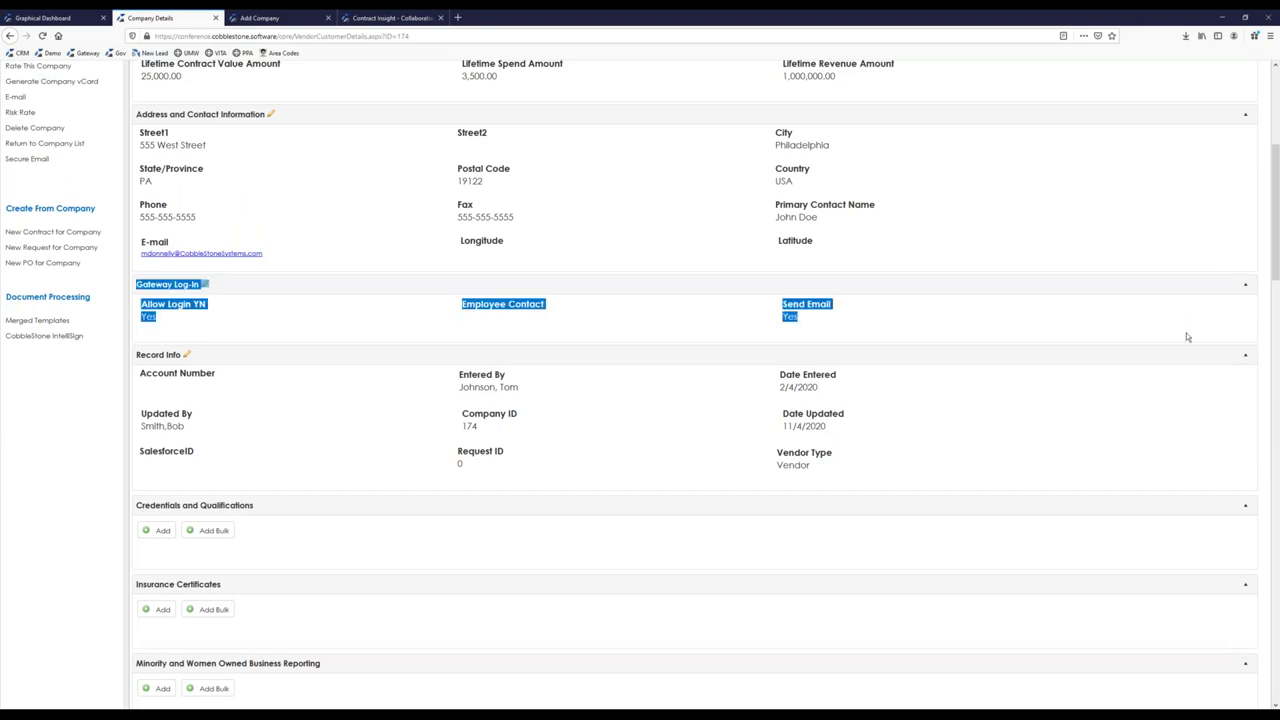
left_click_drag(1275, 230, 1275, 313)
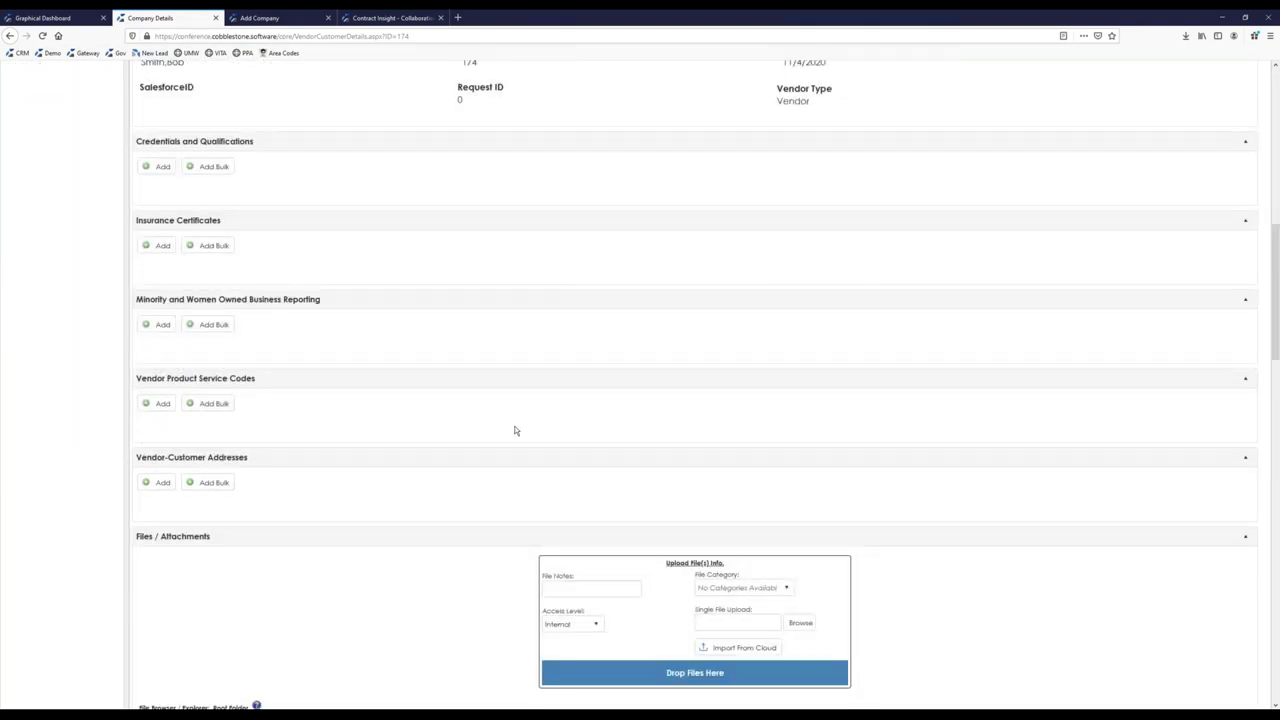
left_click(157, 484)
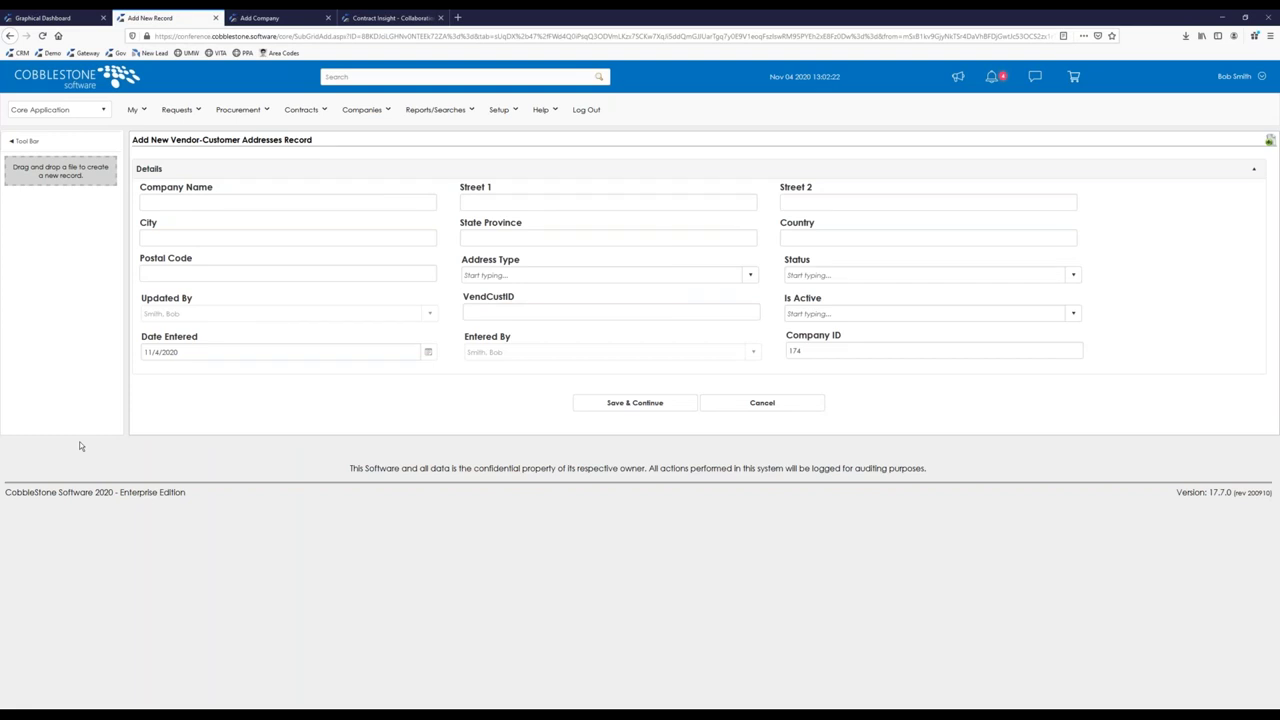
Save a new address: company ABC Subsidiary, street 231, city Lindewold, state NJ
left_click(219, 204)
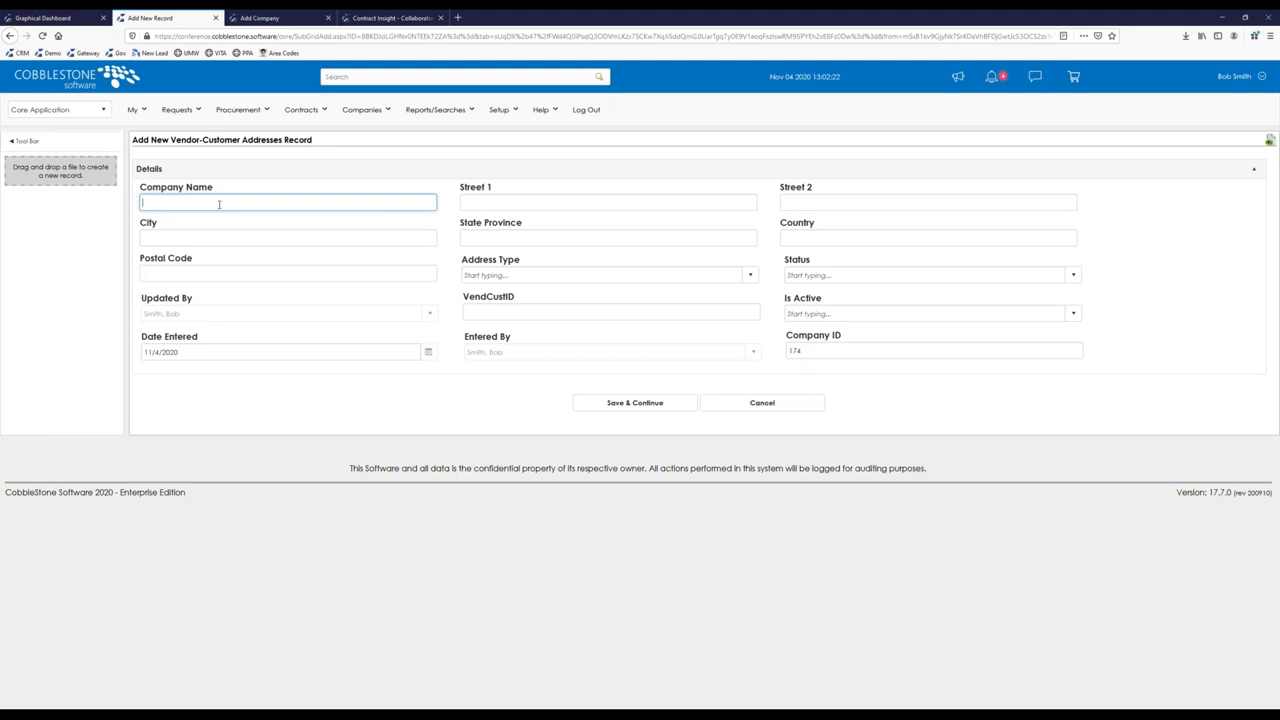
type("ABC Subsidiary")
left_click(512, 205)
type("231")
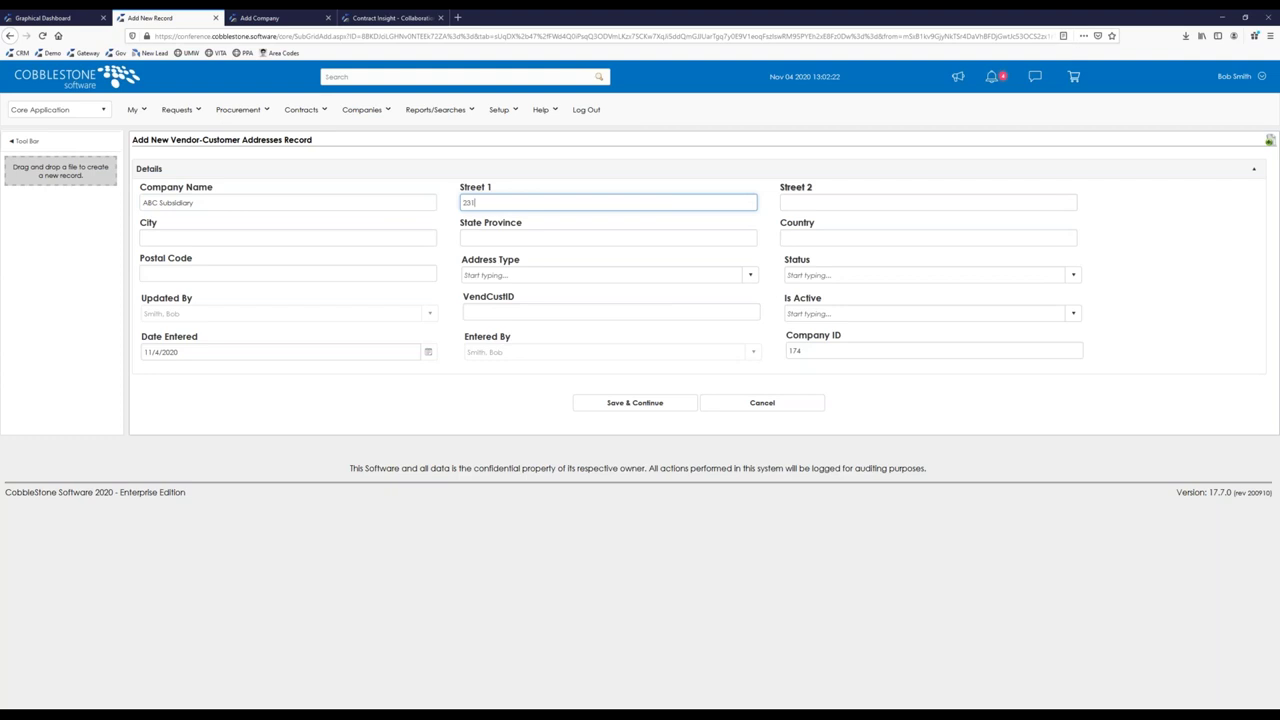
left_click(354, 236)
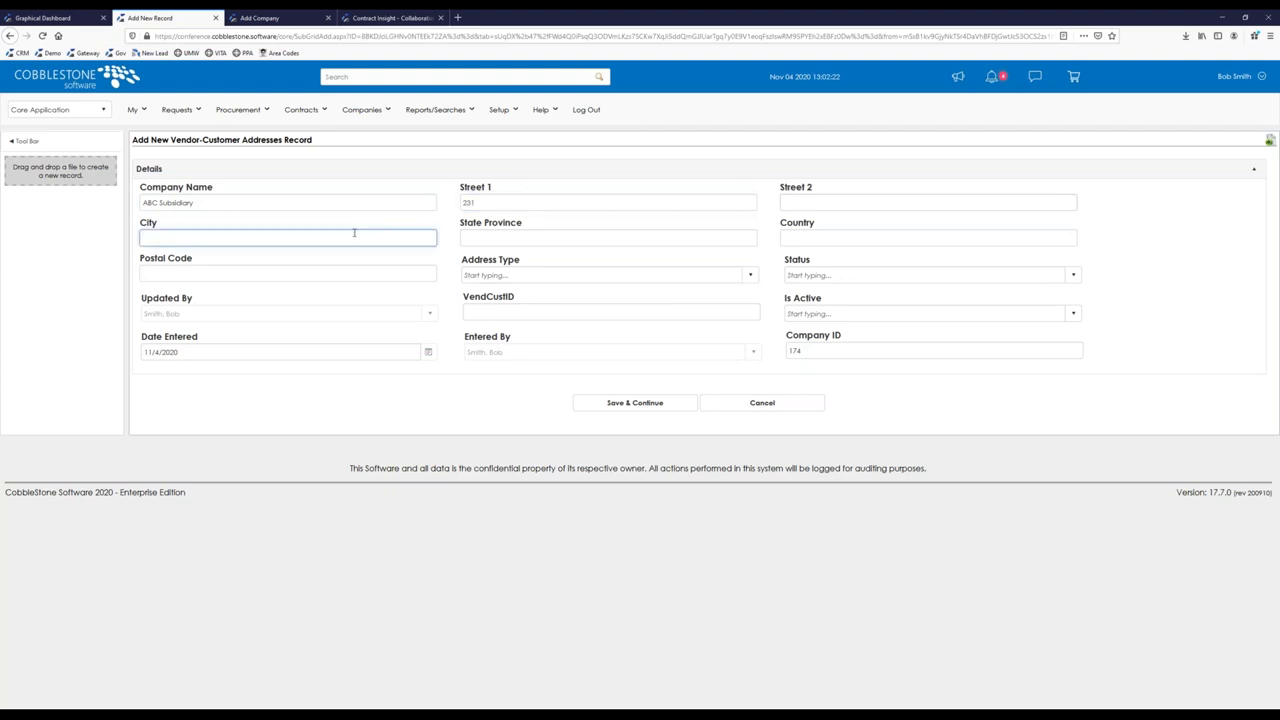
type("Lindewold")
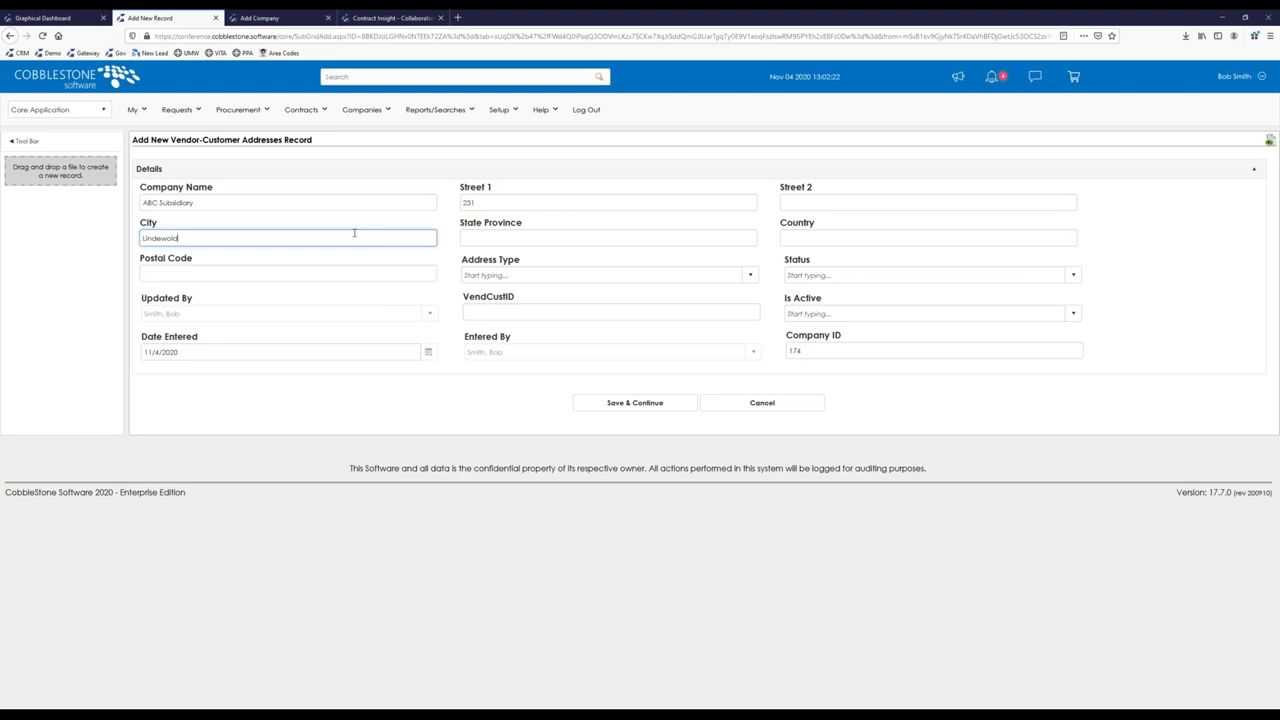
key("Tab")
type("NJ")
key("Tab")
left_click(634, 402)
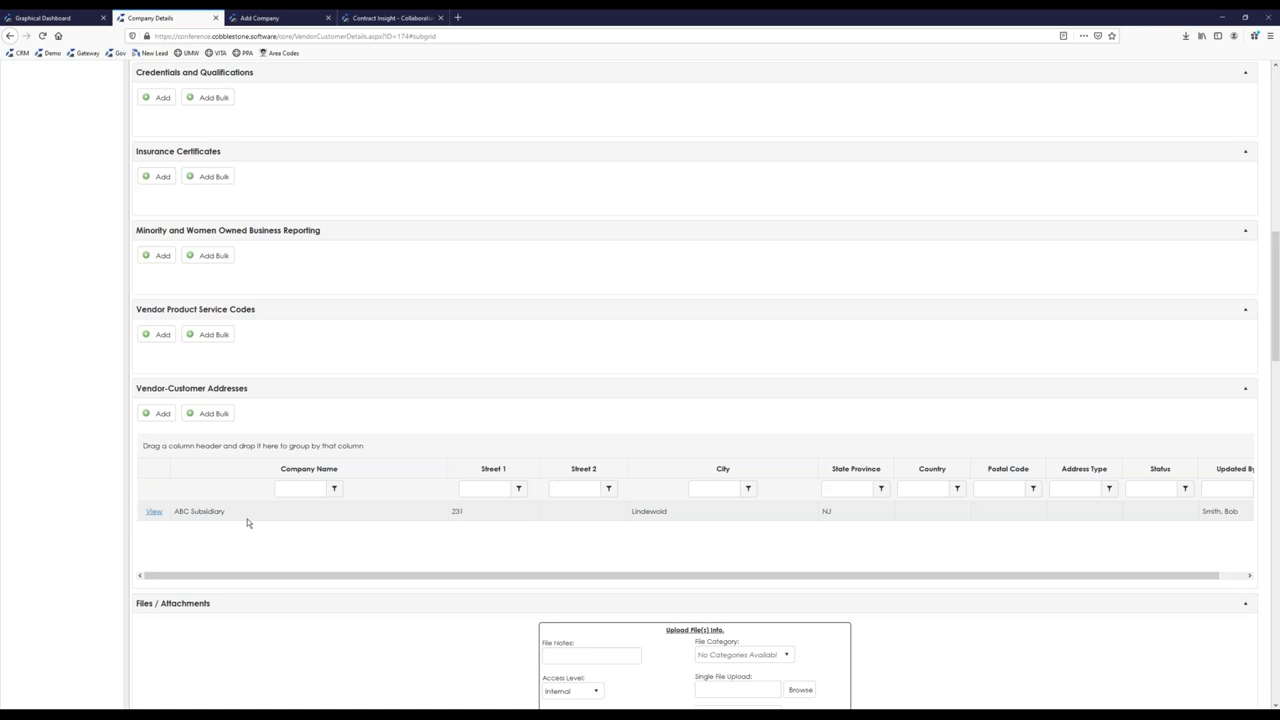
Use the street filter in the Vendor-Customer Addresses list to check the new ABC Subsidiary row
left_click(488, 488)
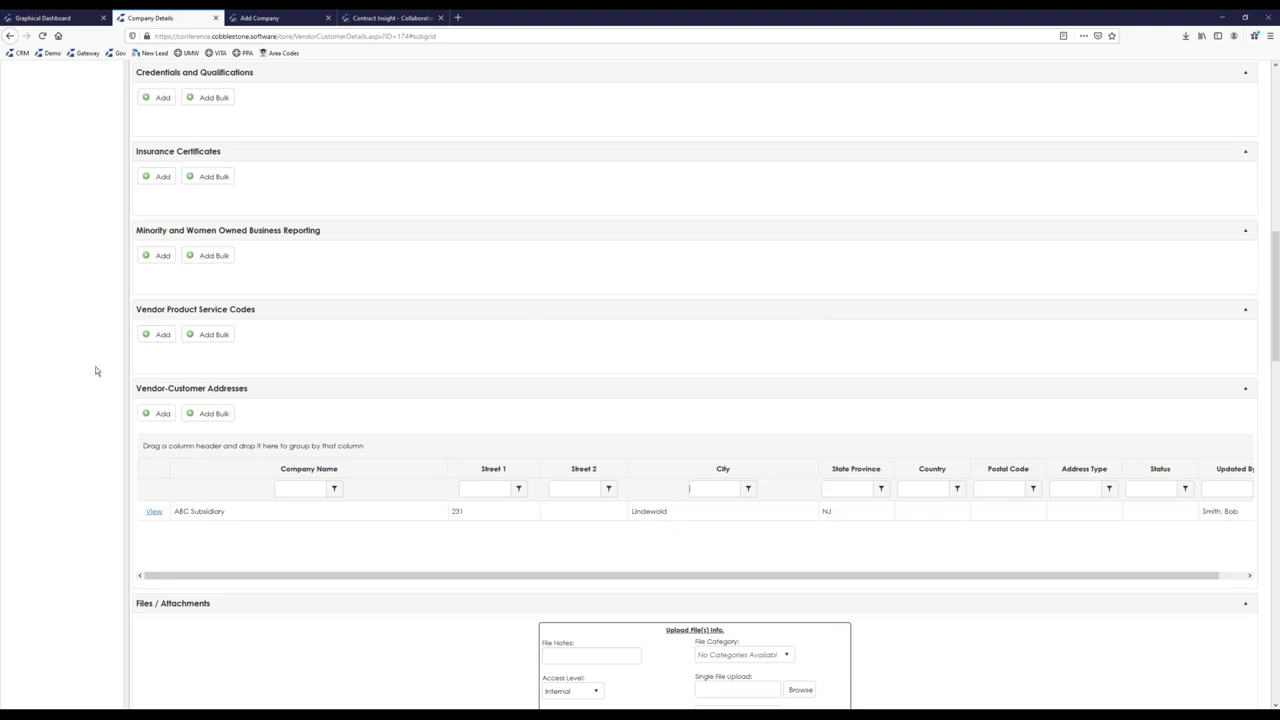
Show the Insurance Certificates folder under Root Folder in Files/Attachments
left_click_drag(1276, 285, 1276, 352)
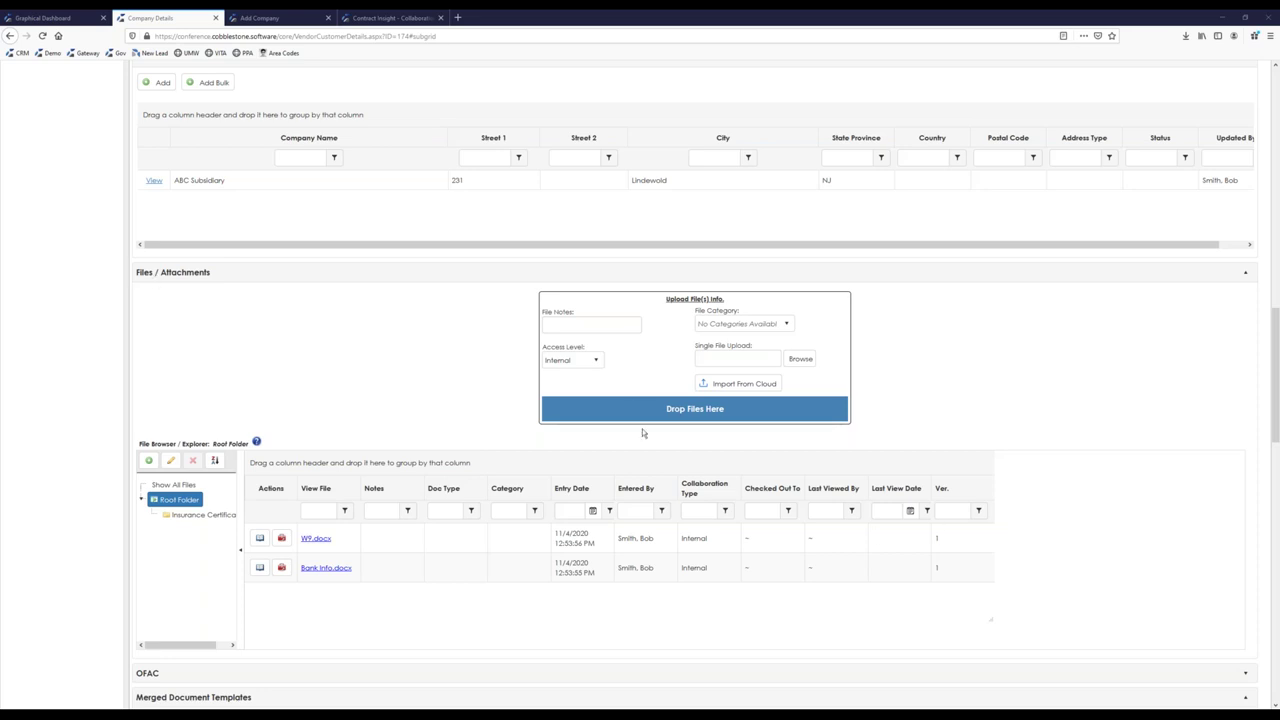
mouse_move(692, 420)
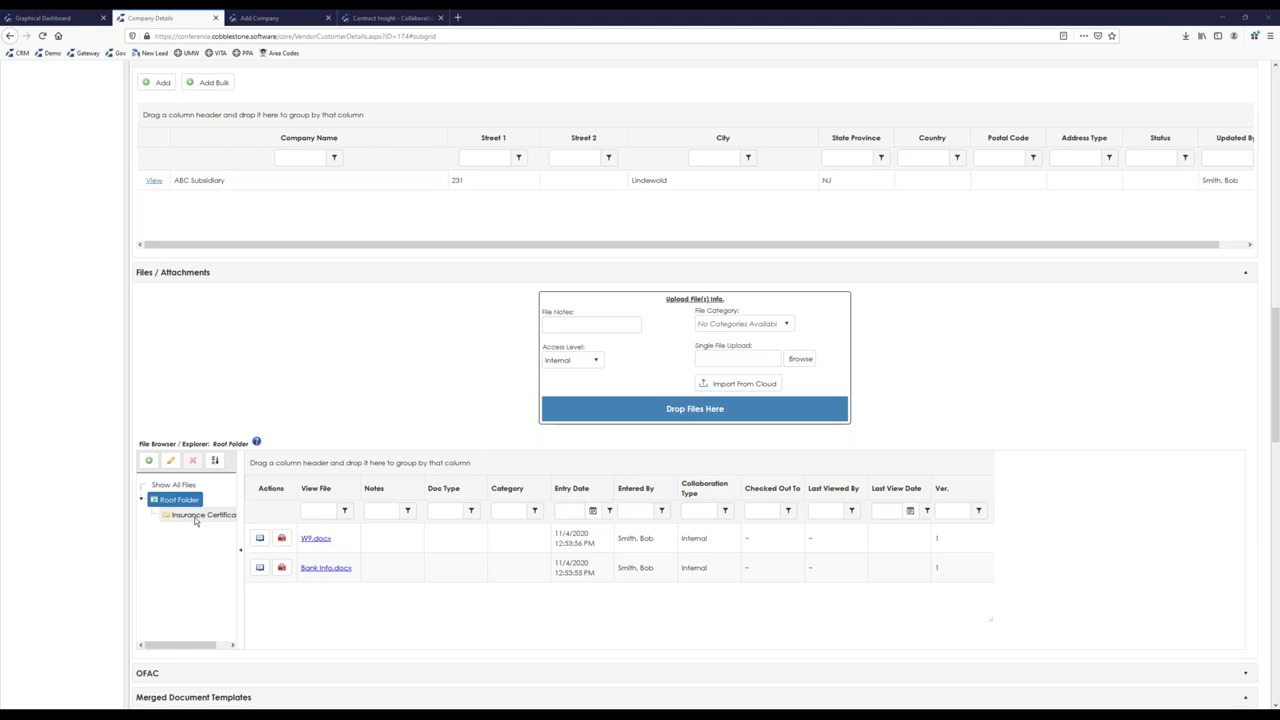
left_click(196, 518)
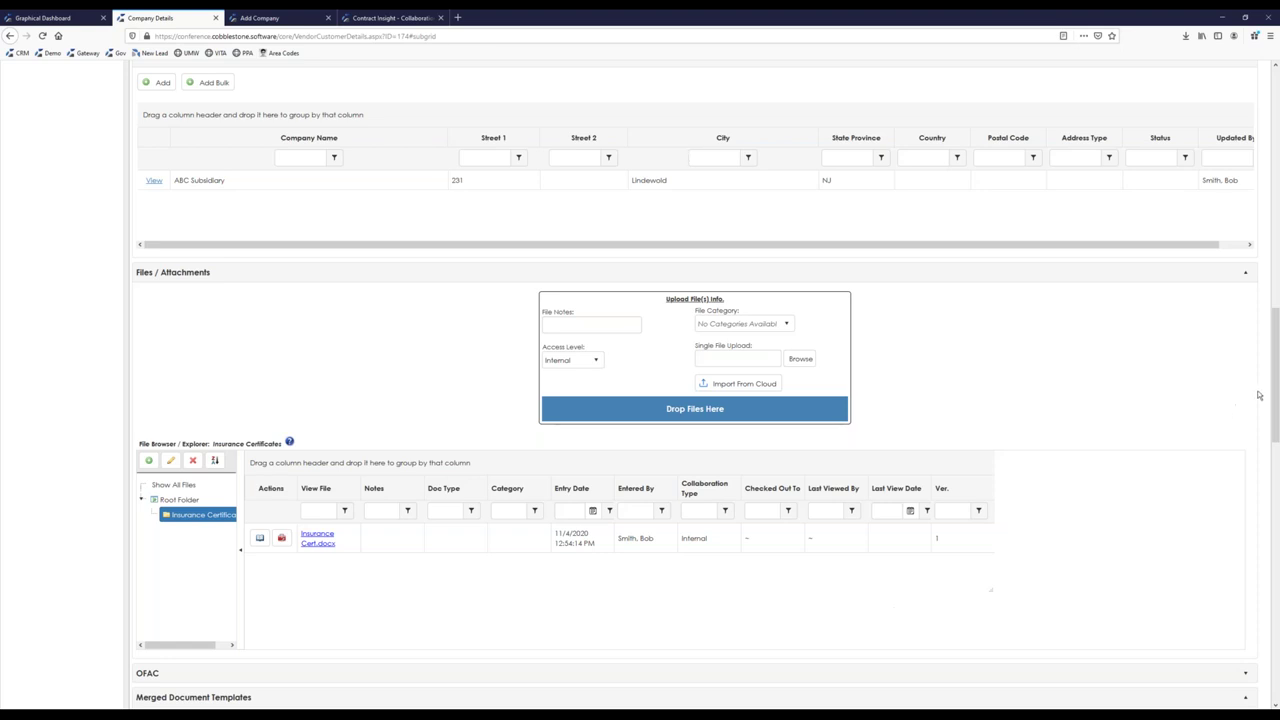
Scroll past Insurance Cert.docx to the Contacts and Surveys/Responses sections
left_click_drag(1277, 376, 1277, 509)
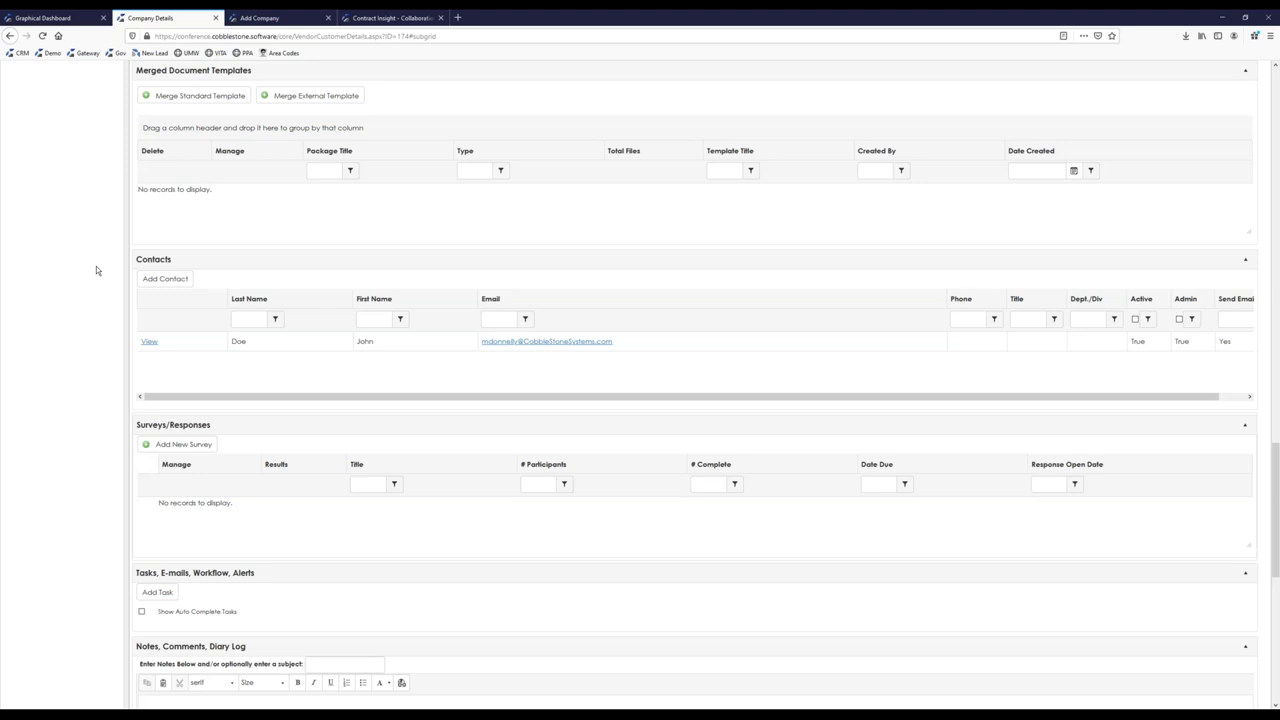
Scroll down to Notes, Linked Companies and the two ABC Vendor contracts
scroll(1275, 500, "down", 1)
scroll(1275, 500, "down", 5)
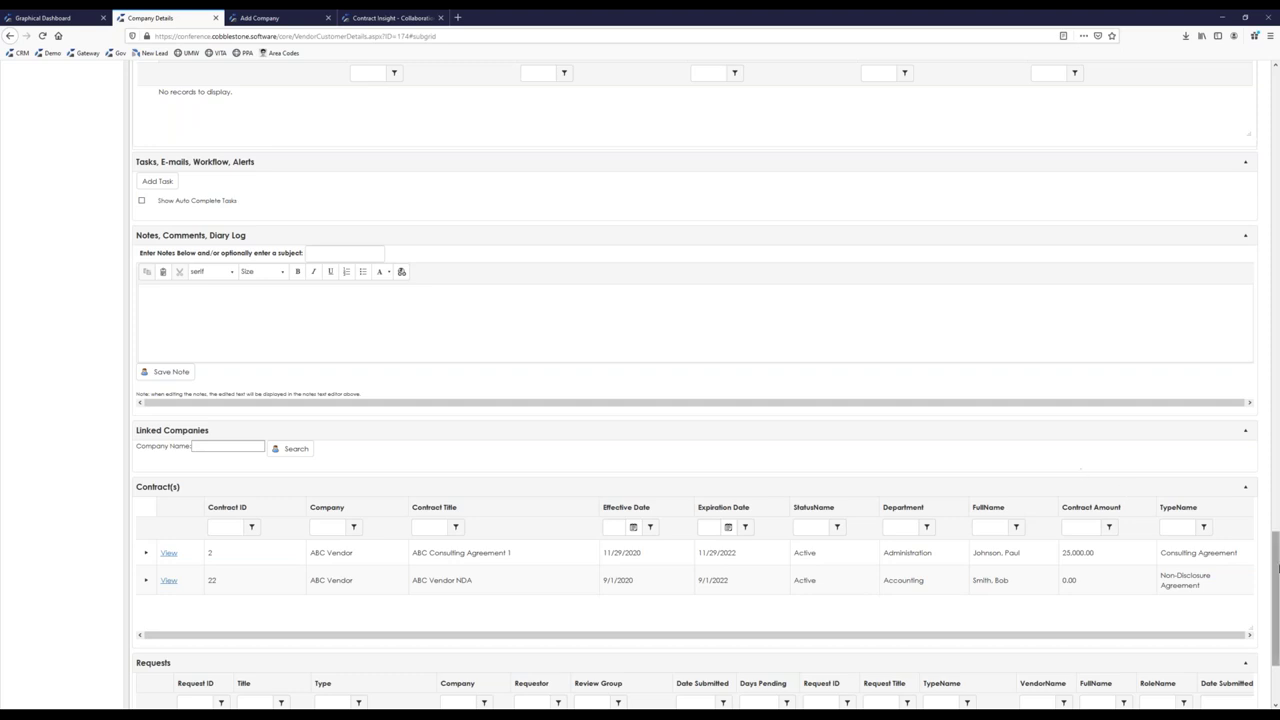
Scroll to the bottom to show the Requests list with the ABC Request entry
scroll(1272, 569, "down", 3)
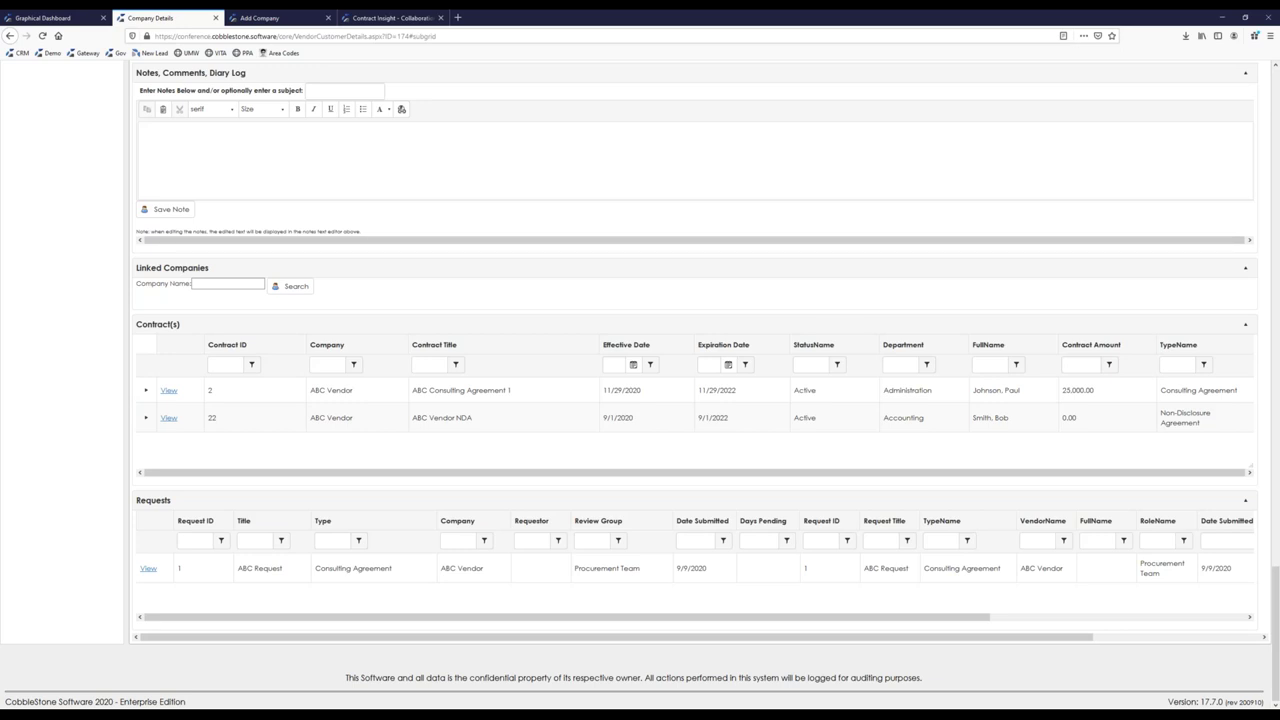
left_click(228, 284)
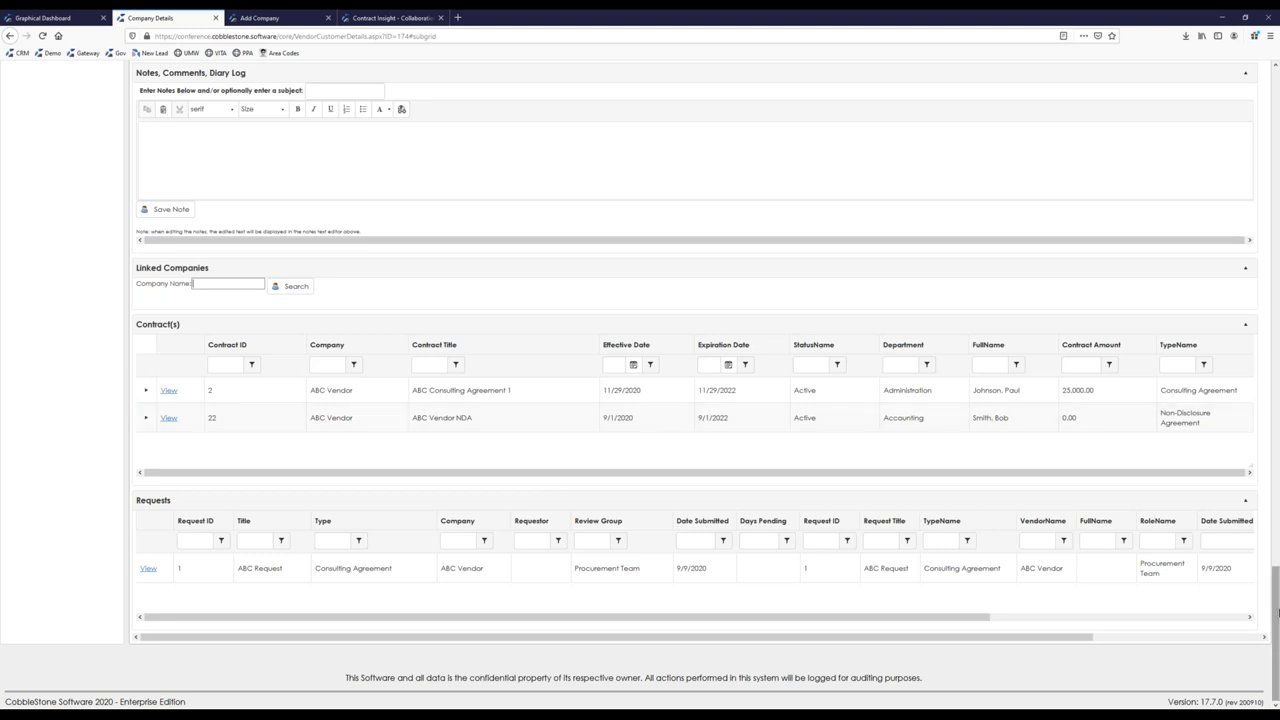
Return to the top of the record and switch to the Add Company tab
left_click_drag(1275, 630, 1277, 60)
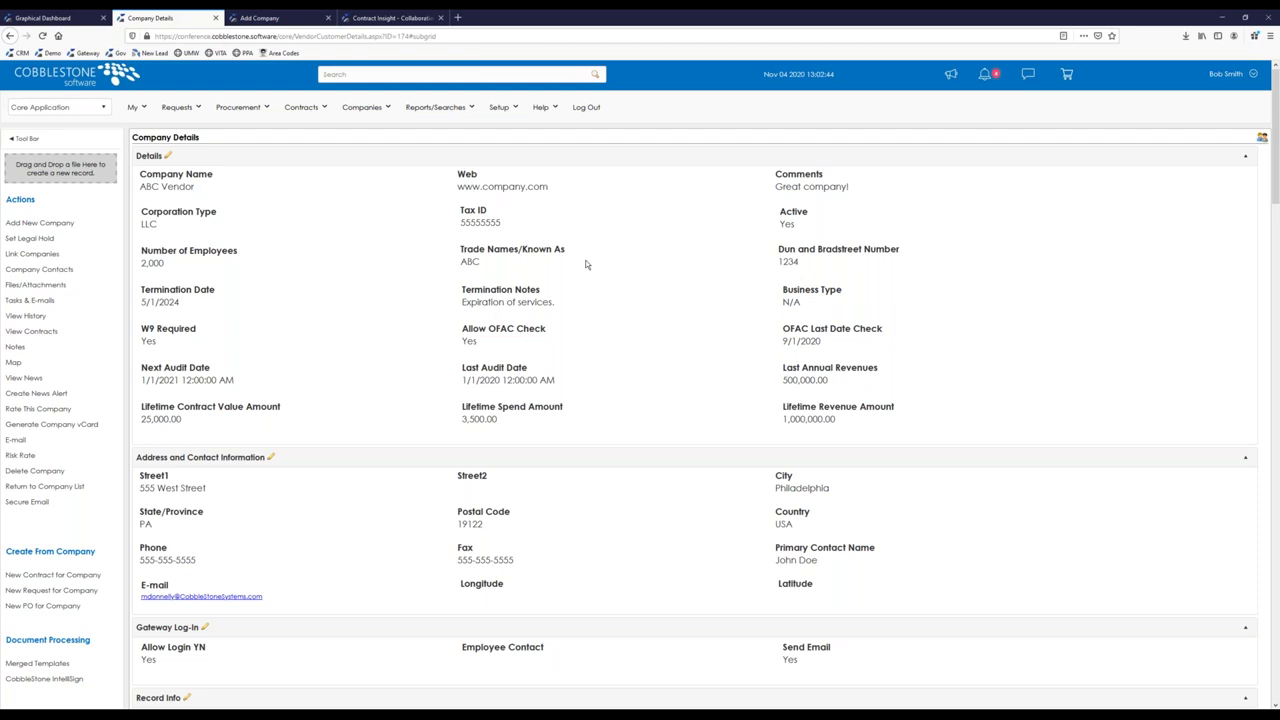
left_click(294, 24)
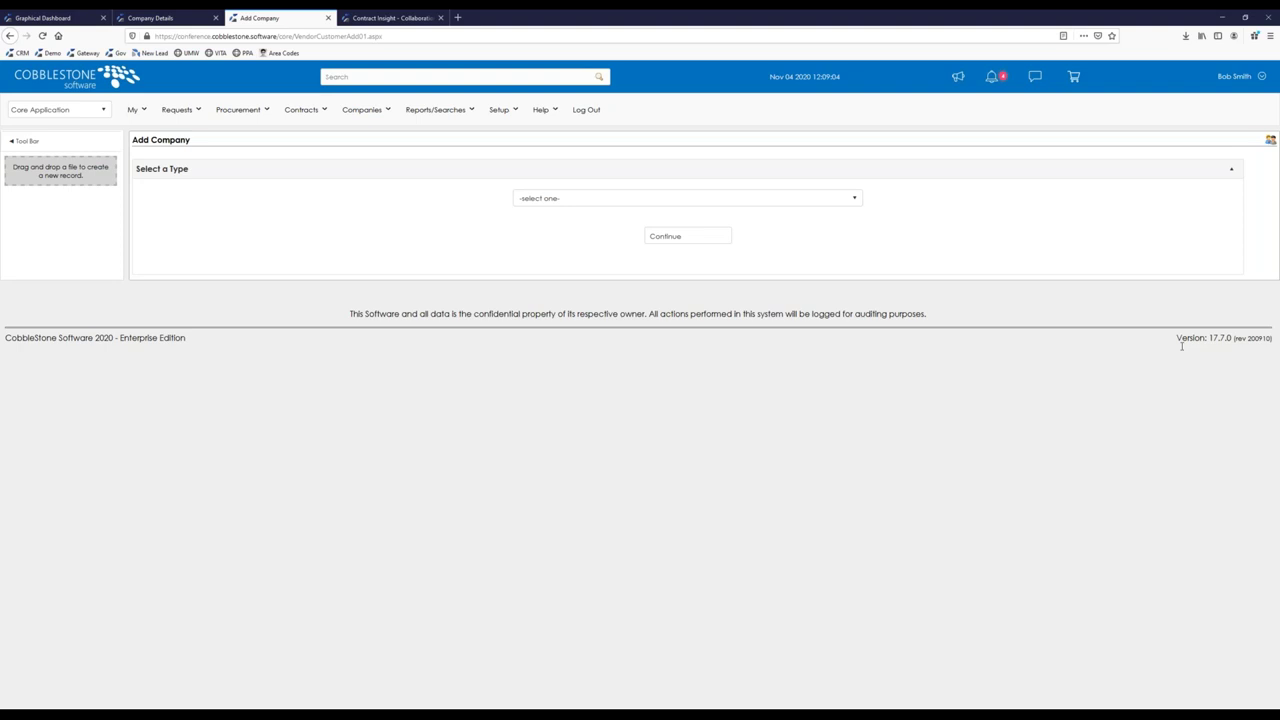
Expand Select a Type to list Company, Customer, Internal, Provider and Vendor
left_click(847, 202)
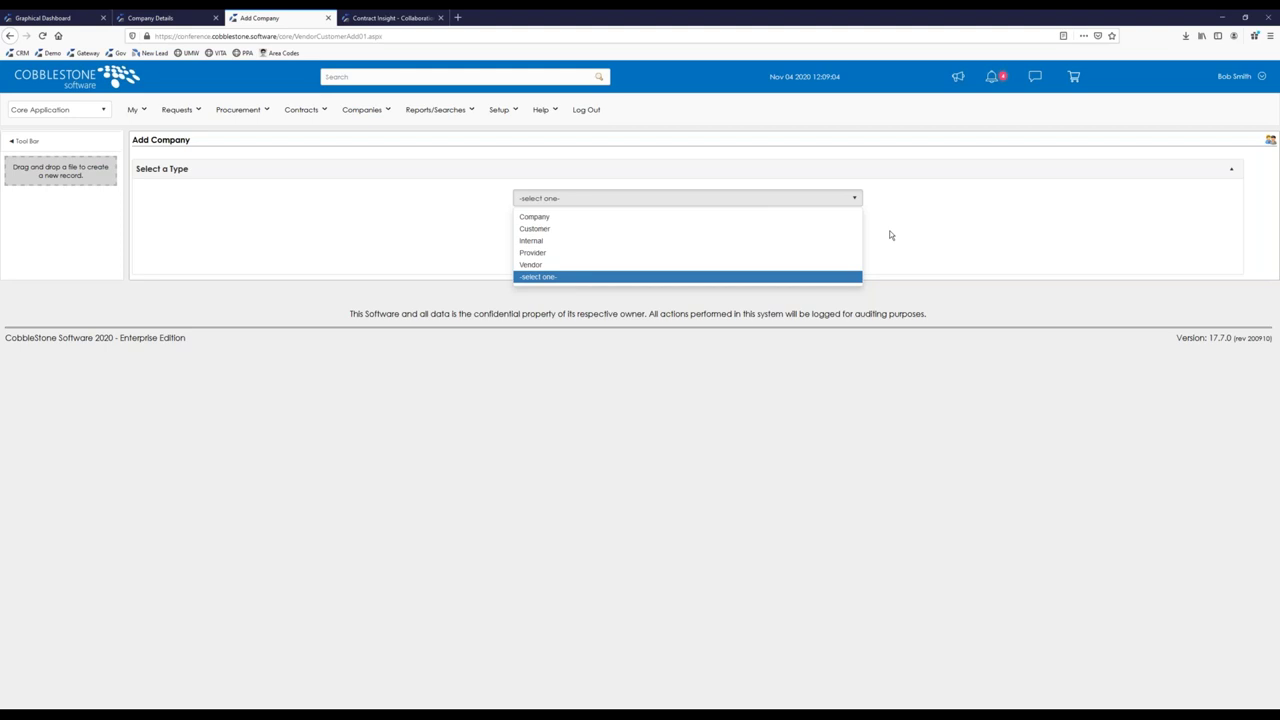
Dismiss the type list without a choice and switch to the Collaboration Portal tab
left_click(890, 235)
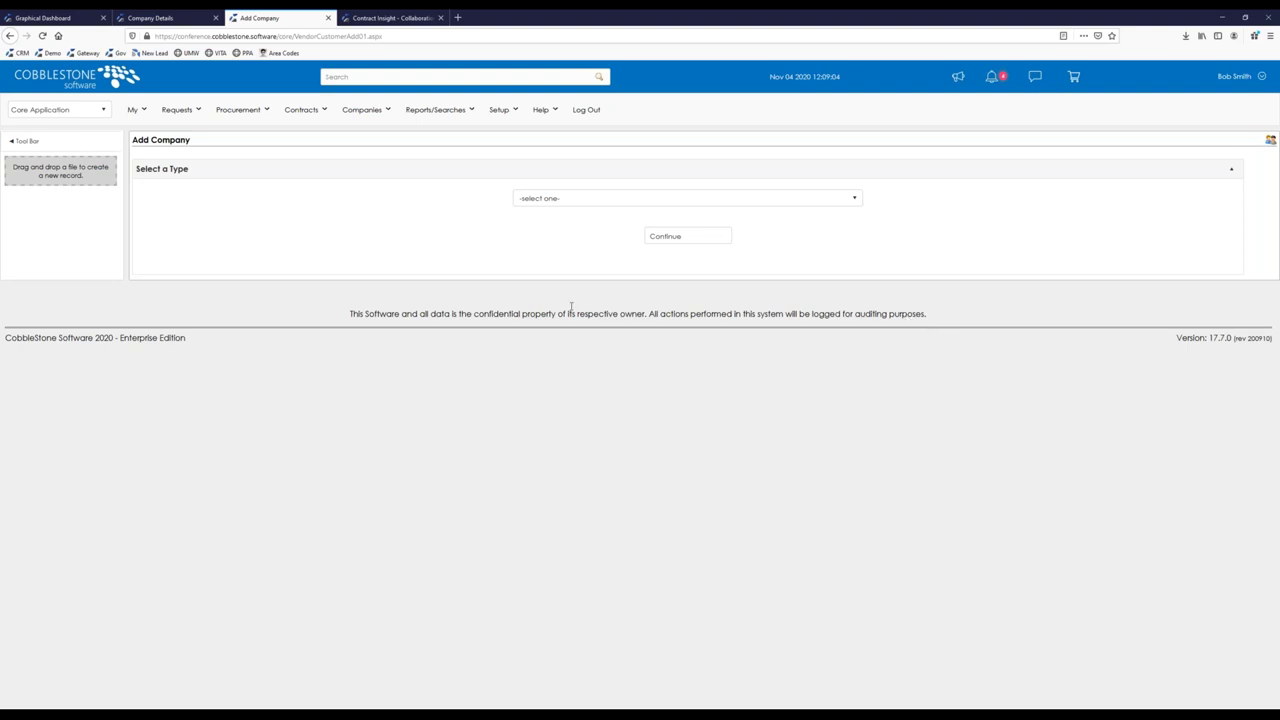
left_click(365, 22)
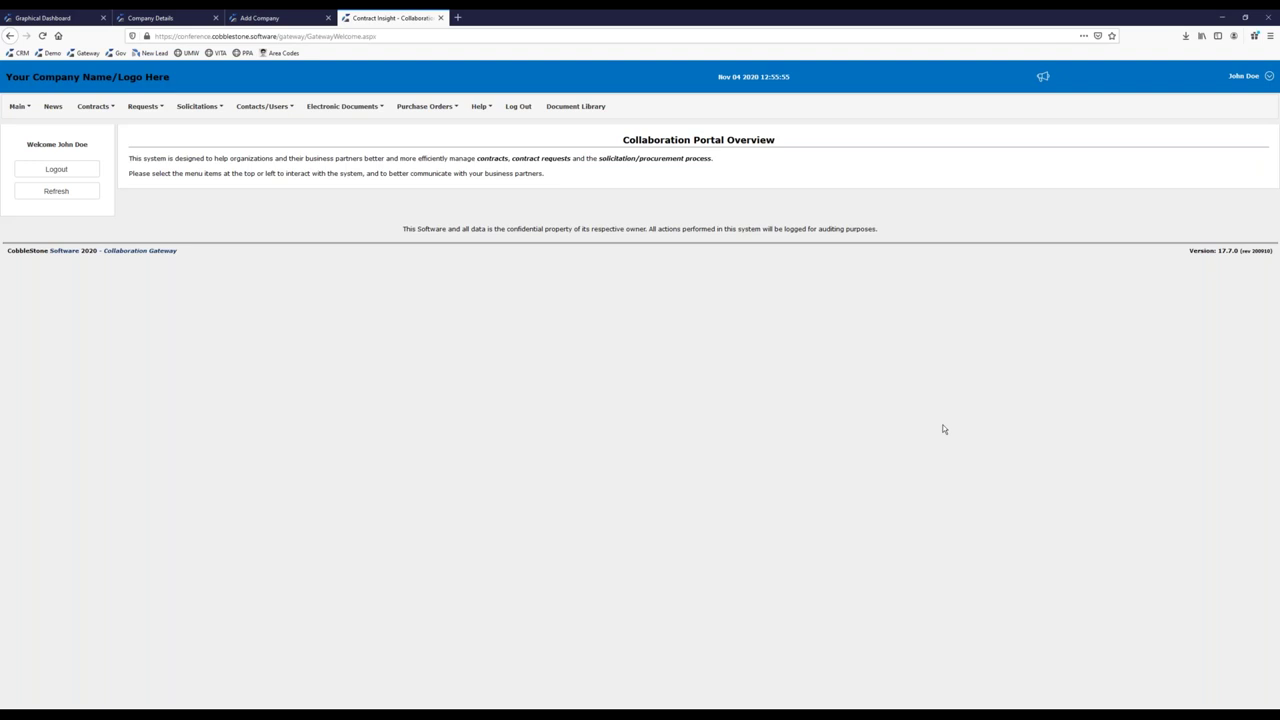
Choose My Contracts from the portal's Contracts menu to list the vendor's own contracts
left_click(100, 113)
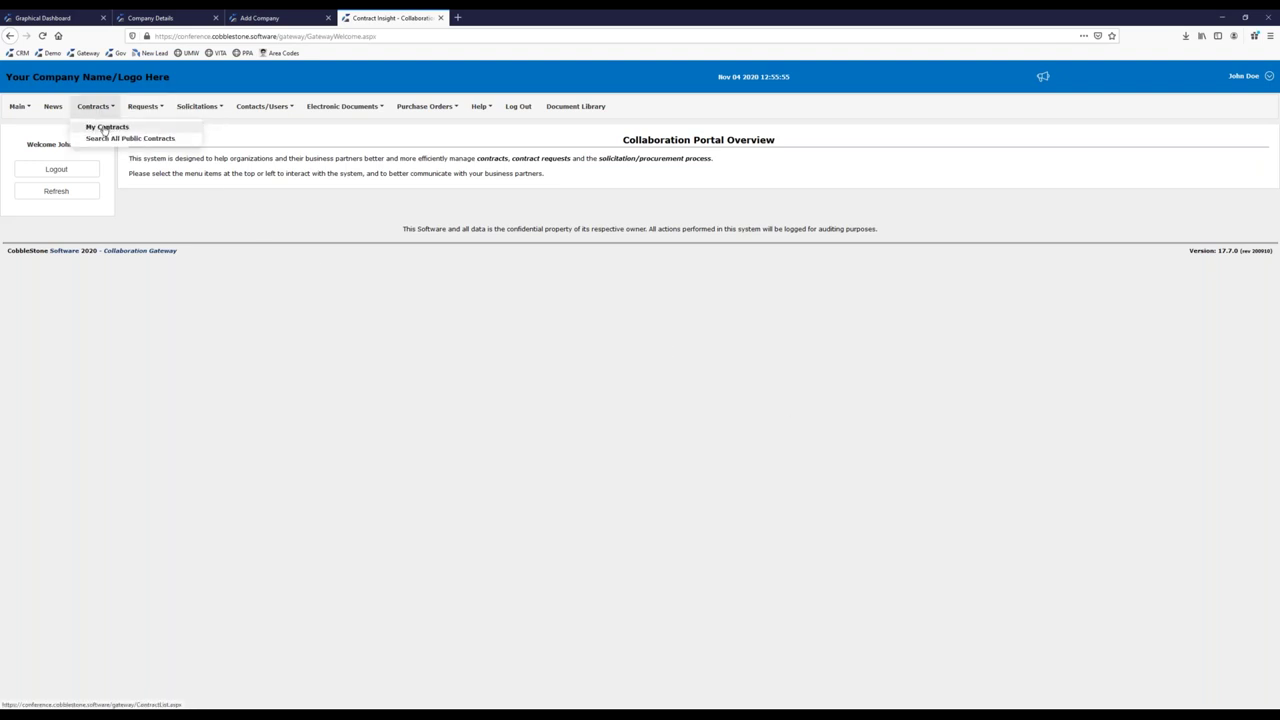
left_click(193, 121)
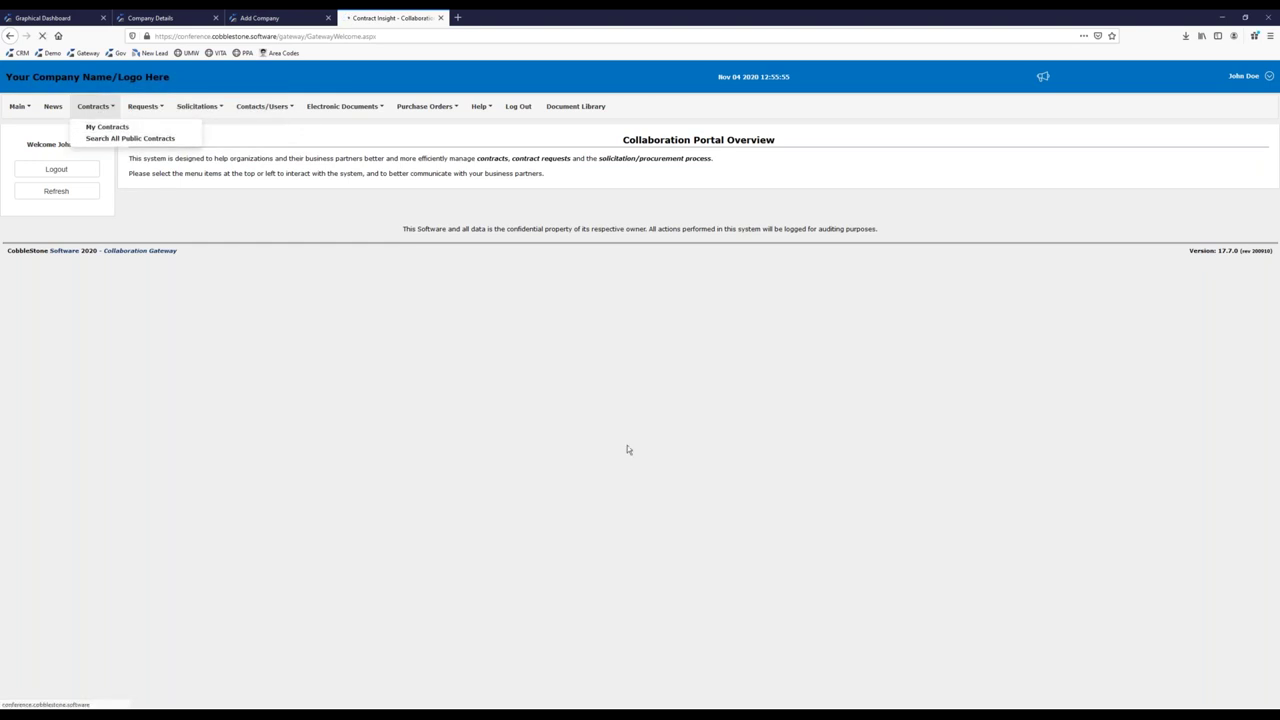
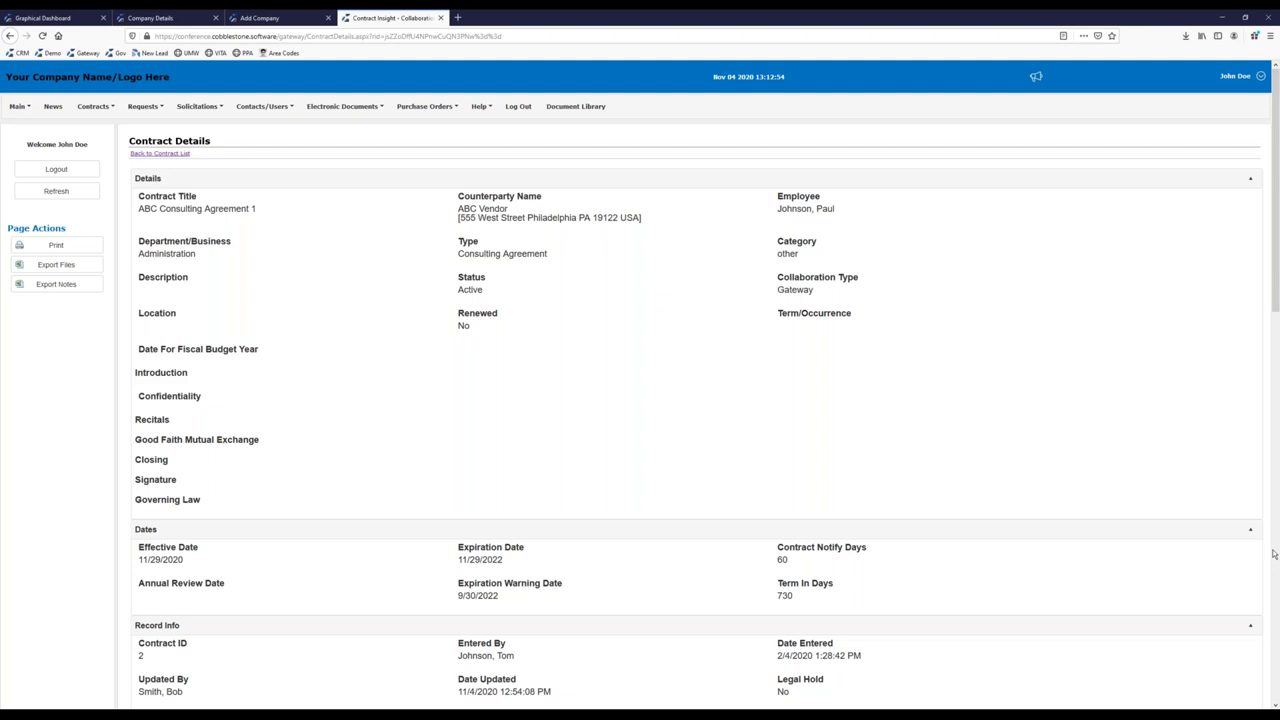
Scroll down to the empty Attached Files, Documents, Images and Notes/Comments panels
left_click_drag(1277, 248, 1277, 562)
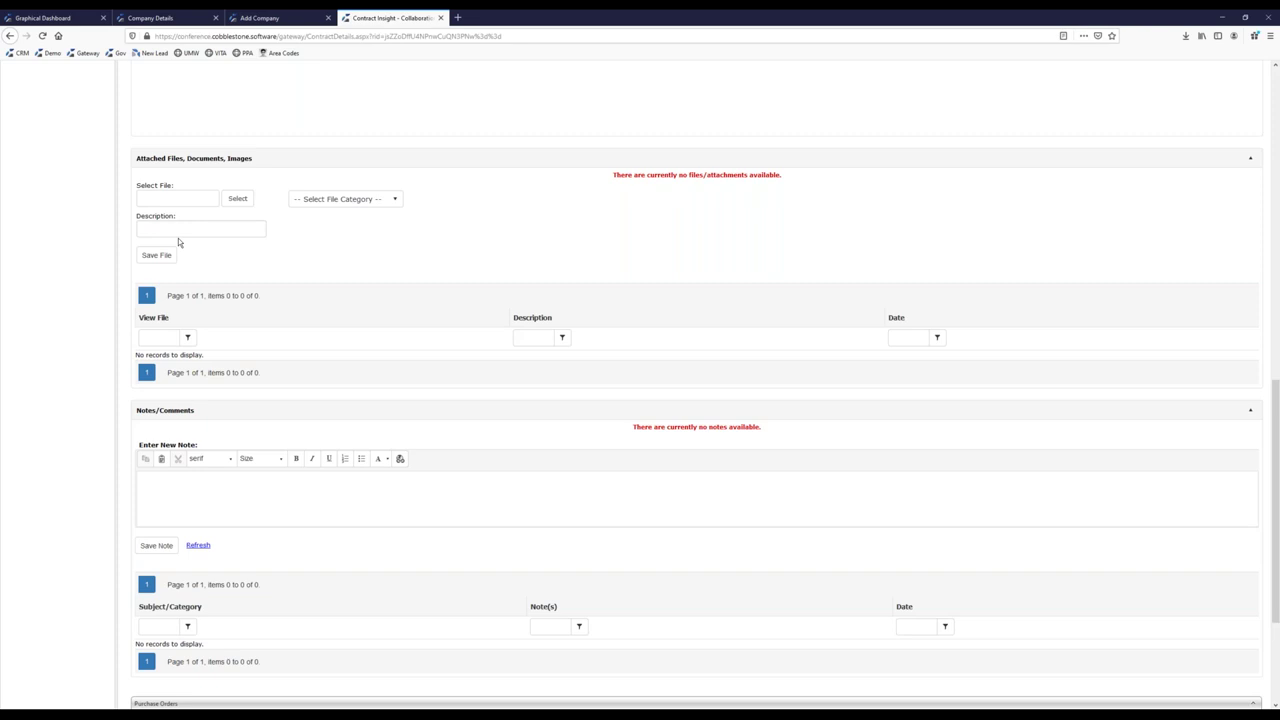
Drop CONSULTING.pdf into Select File, save it, then click into the Enter New Note editor
left_click(237, 198)
left_click_drag(95, 121, 180, 198)
left_click(165, 256)
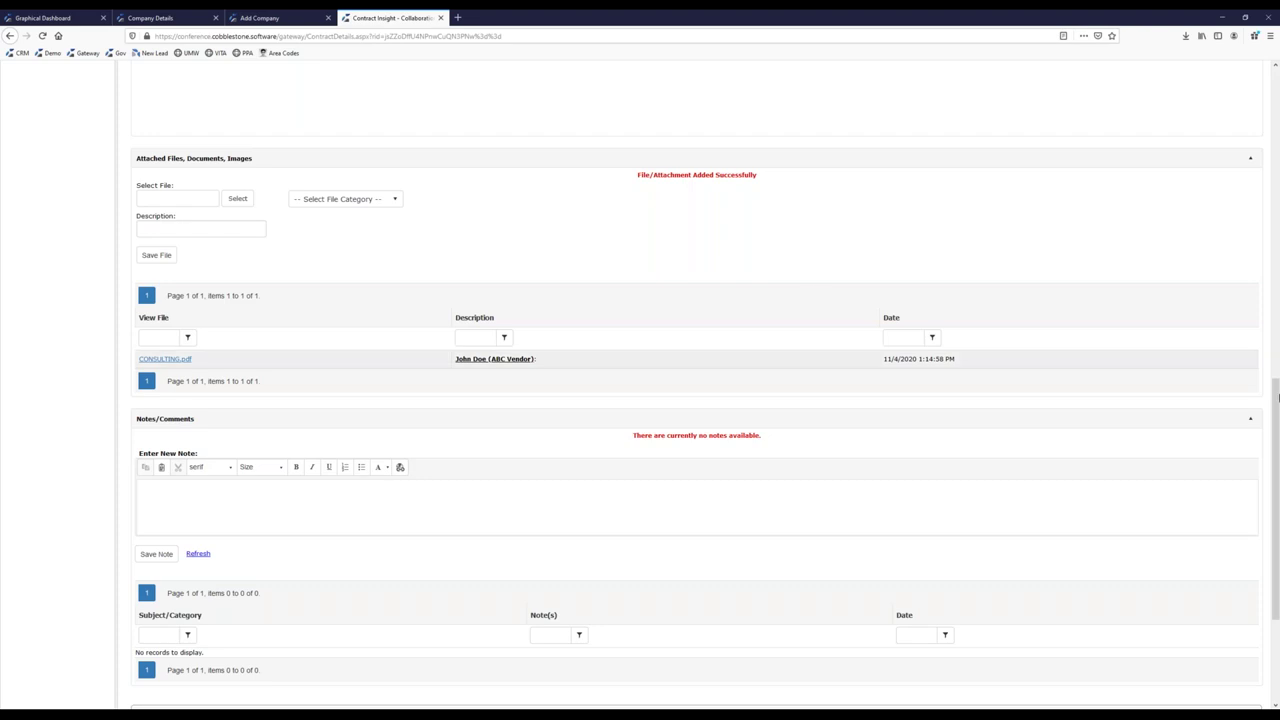
left_click_drag(1277, 408, 1277, 440)
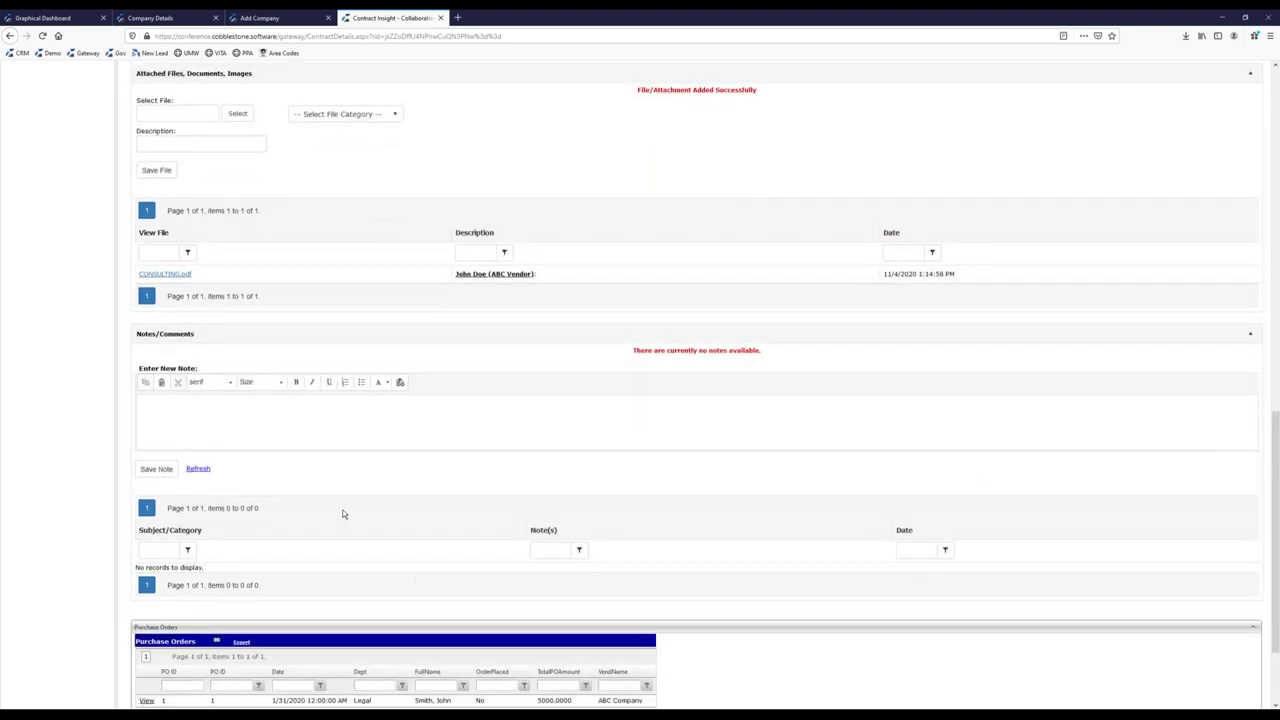
left_click(398, 429)
Enter the note 'Thanks for the contract!' and save it to the contract
type("Thanks for the contract!")
left_click(156, 468)
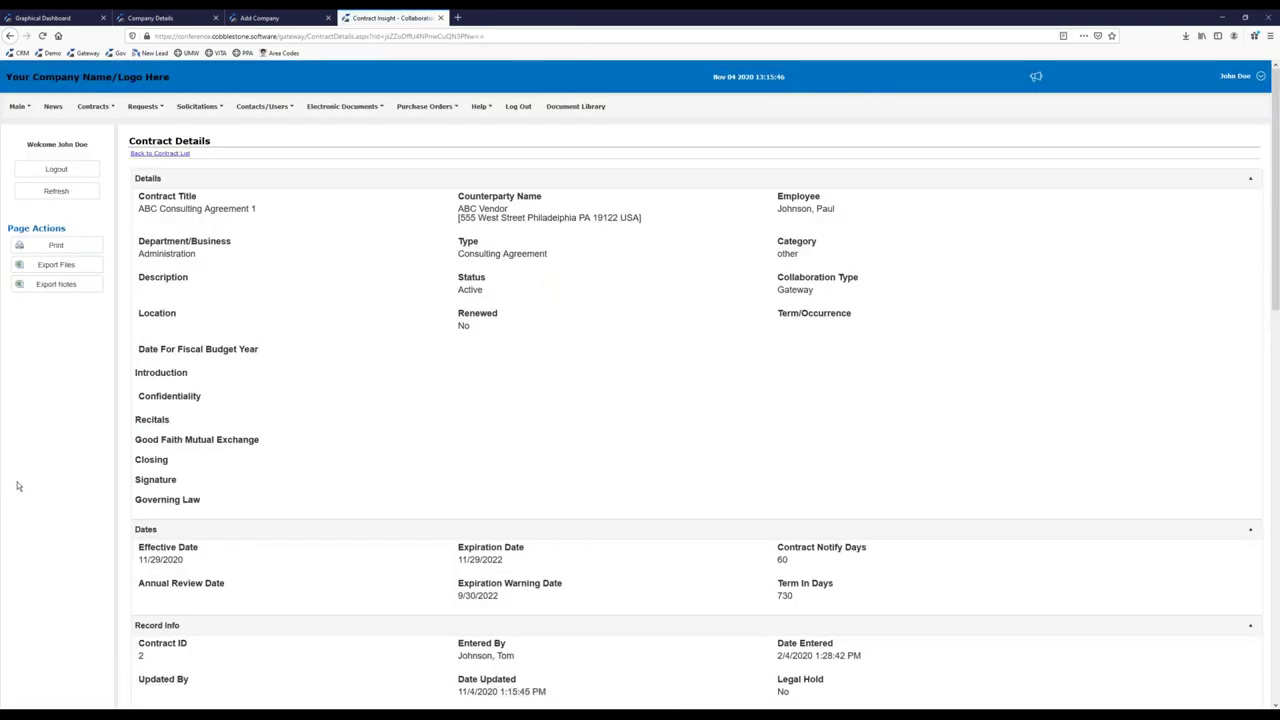
left_click(1275, 495)
scroll(588, 489, "down", 4)
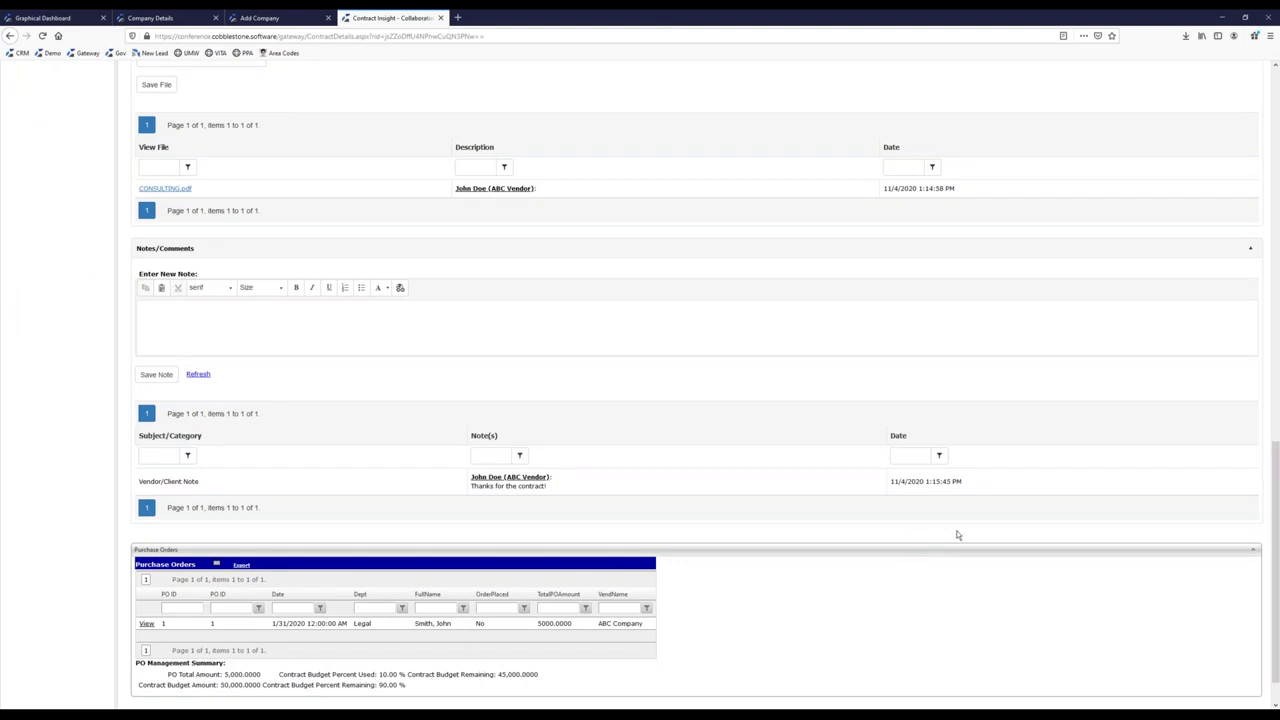
scroll(1260, 537, "down", 1)
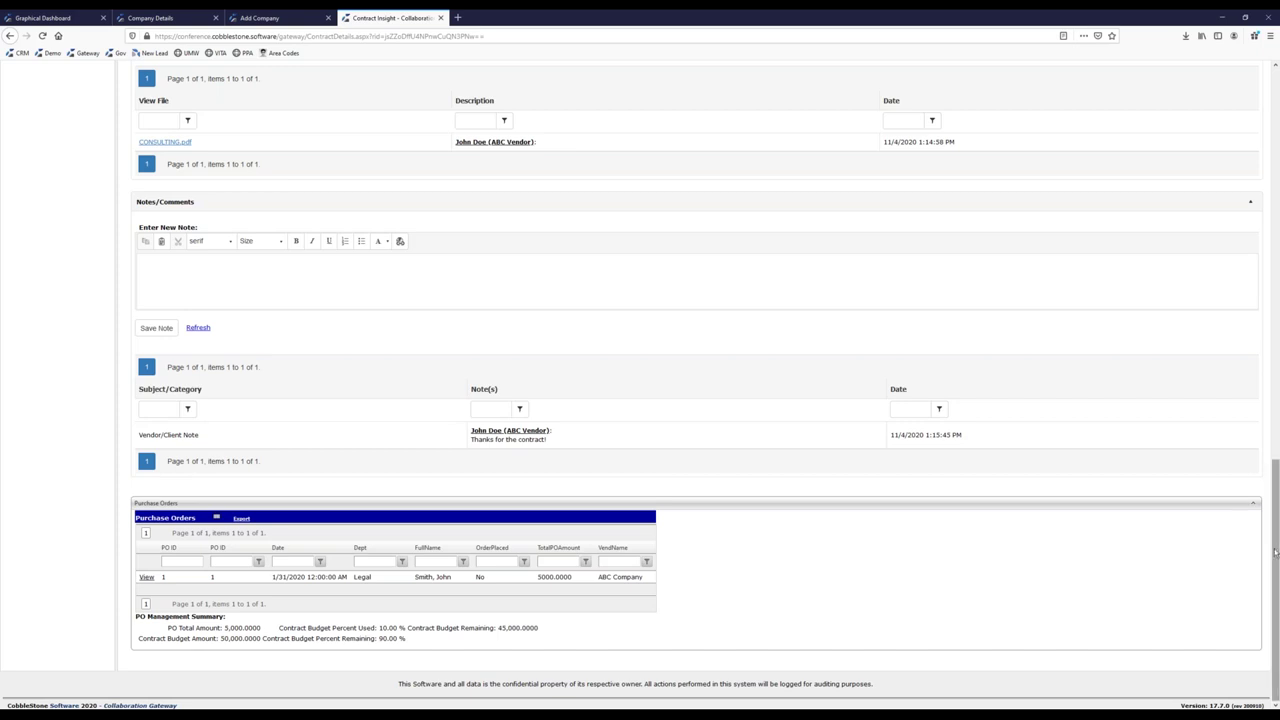
scroll(1275, 551, "up", 10)
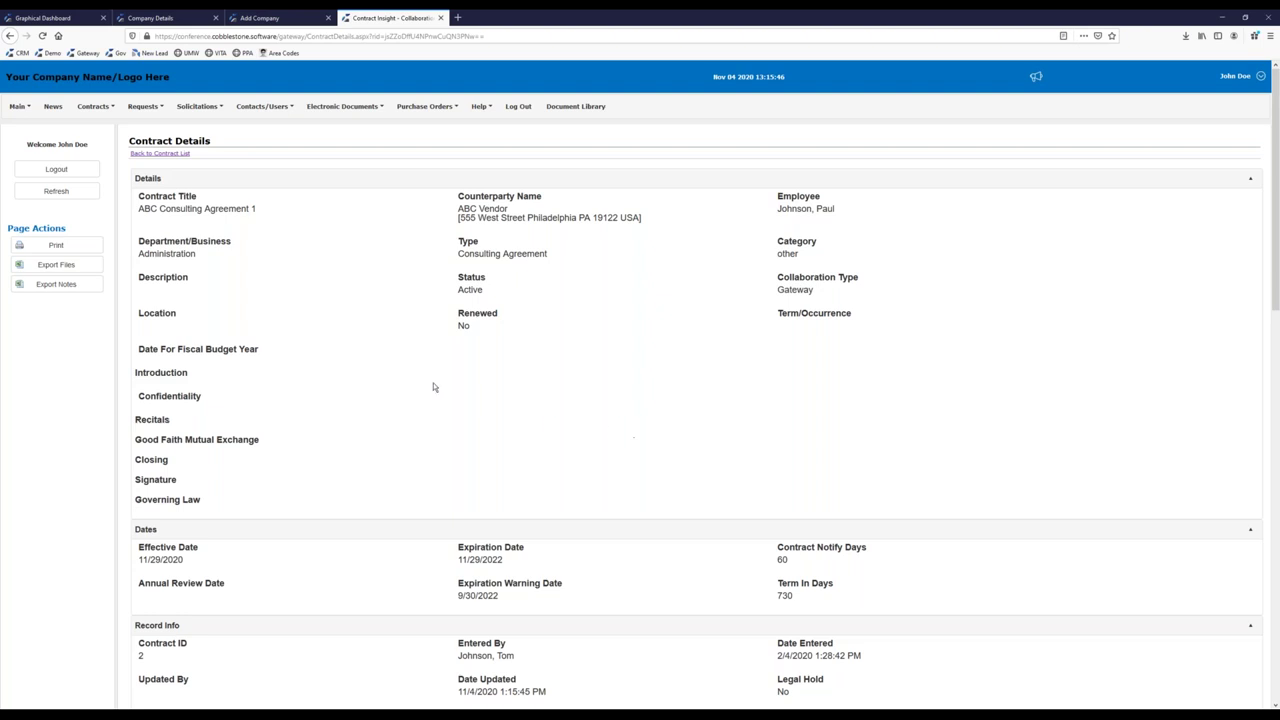
Open a blank form via Requests > Create New Request, then open the company contacts list
left_click(148, 110)
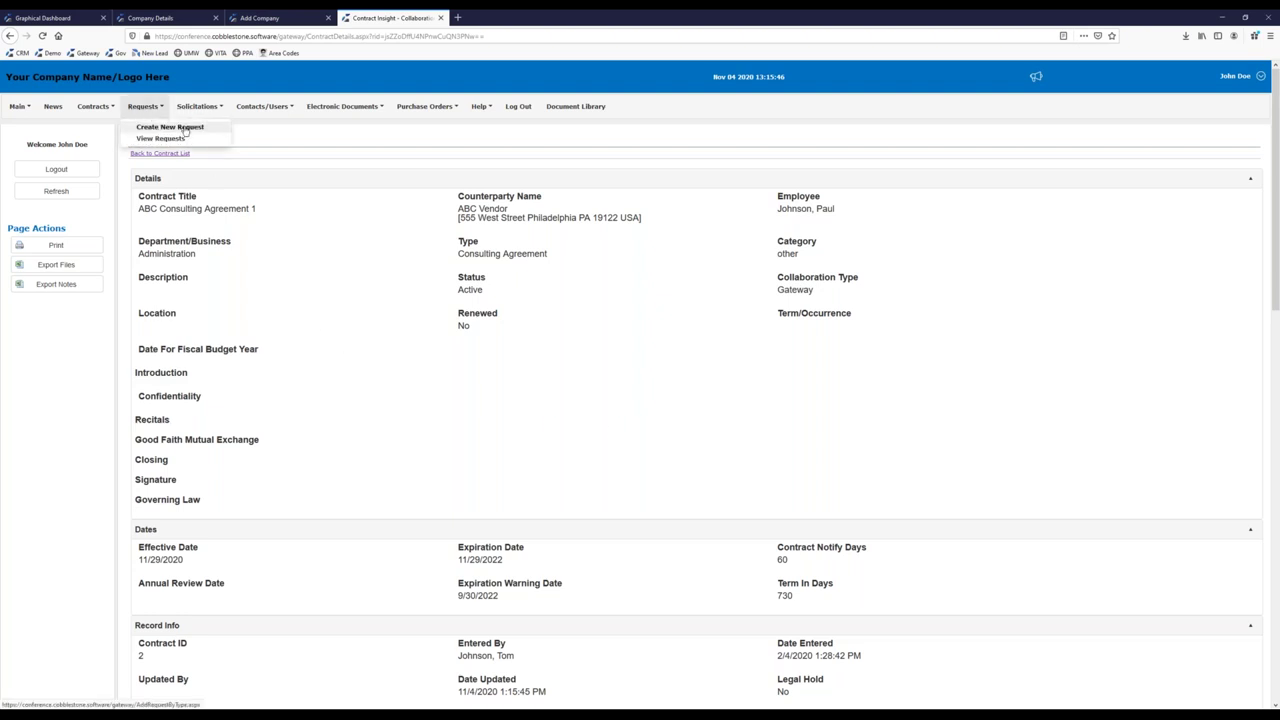
left_click(186, 131)
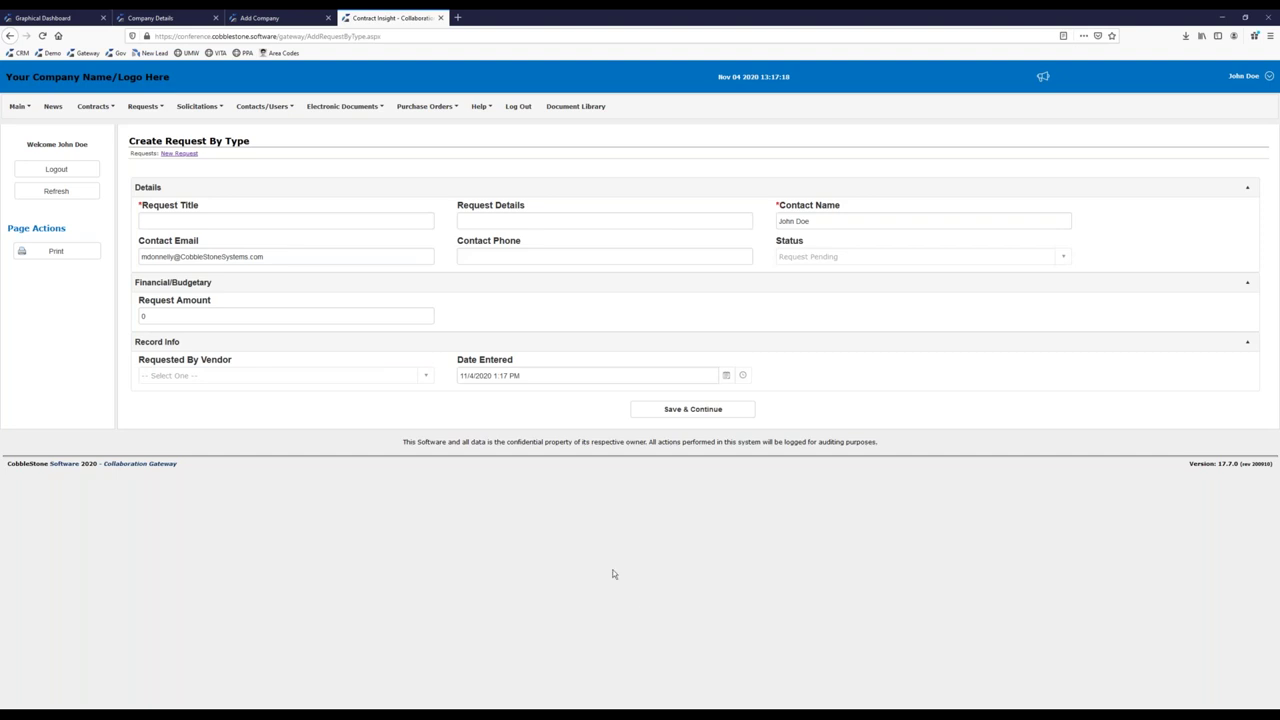
left_click(268, 107)
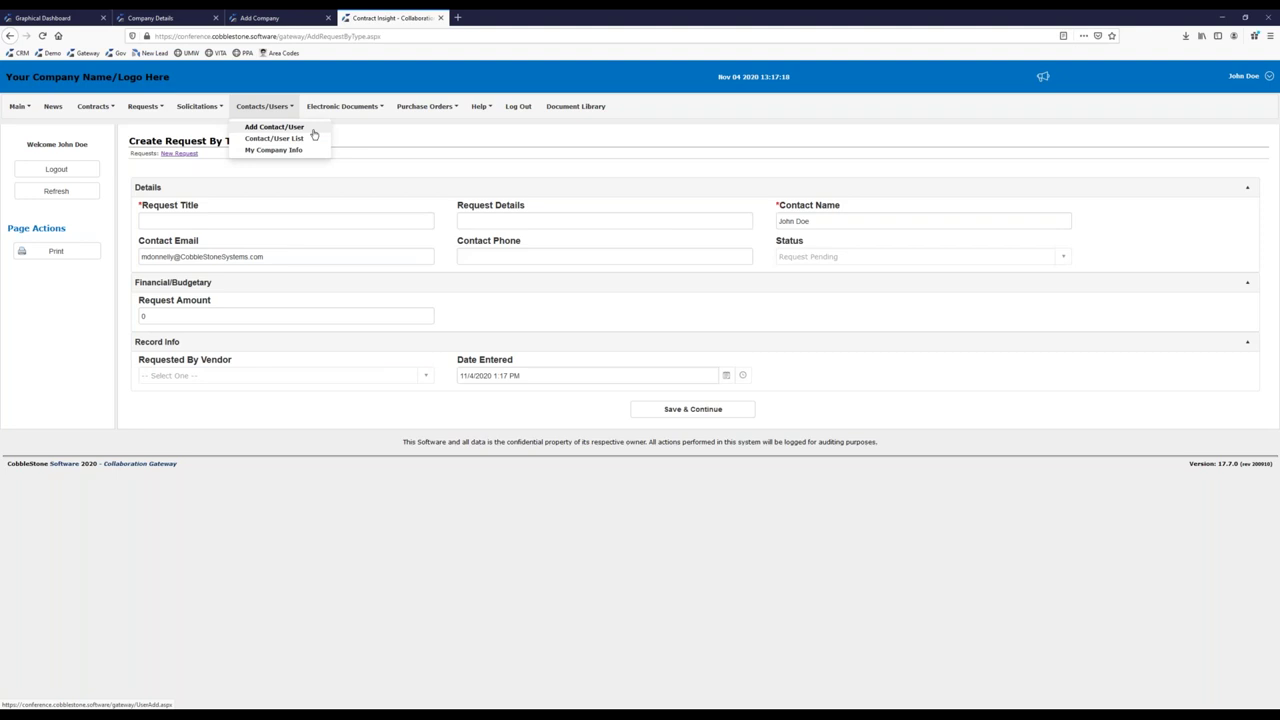
left_click(316, 139)
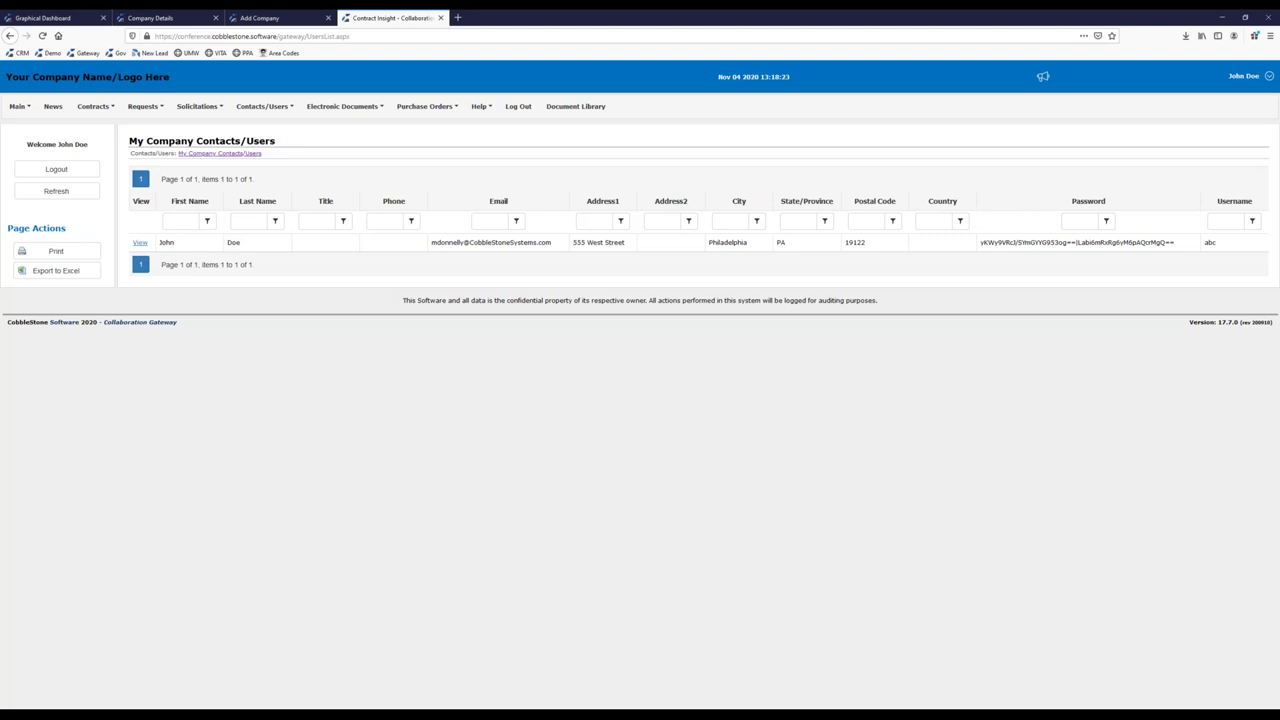
View the details of the single listed contact, then reopen the Contacts/Users menu
left_click(140, 243)
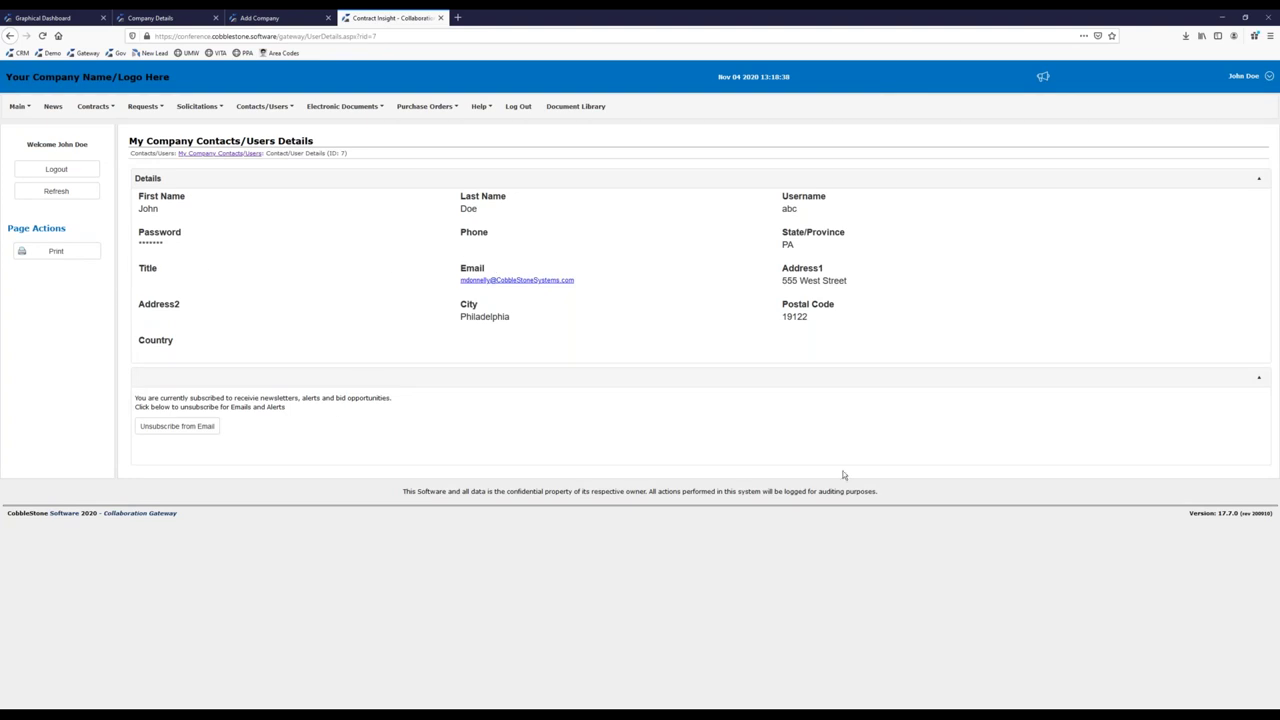
left_click(263, 106)
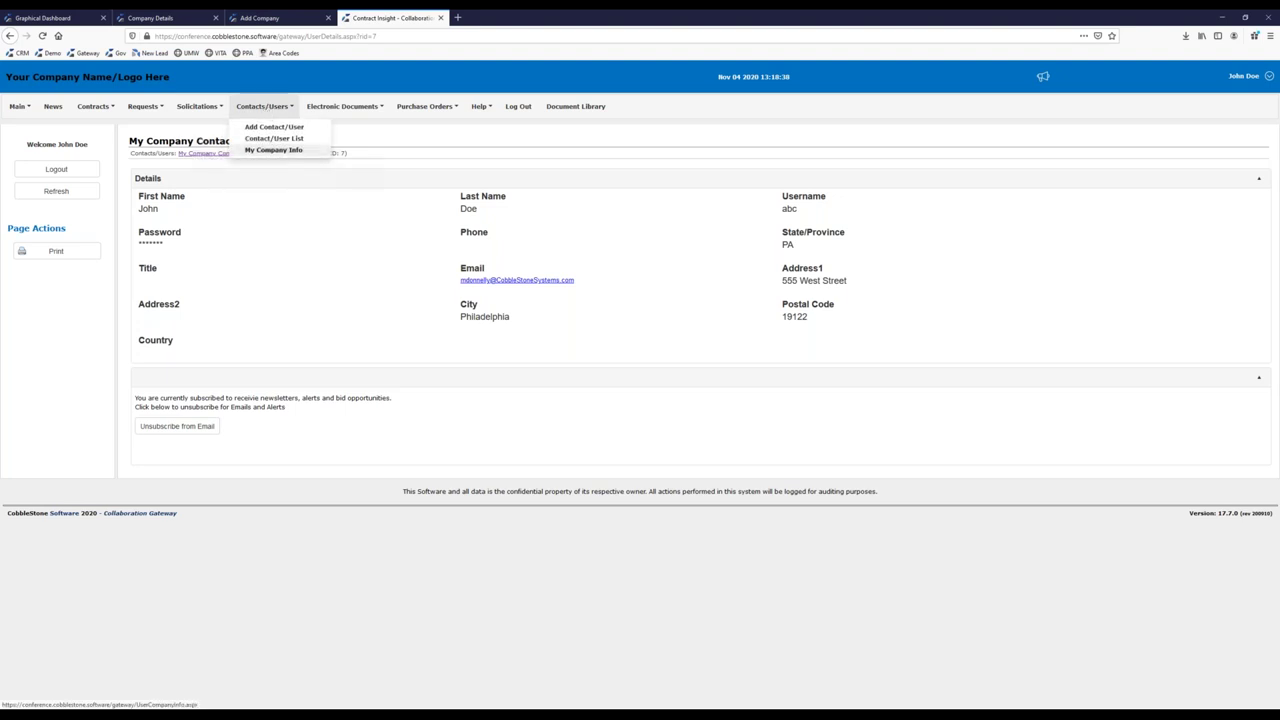
Open My Company Info for ABC Vendor and scroll through its details, address and record info
left_click(267, 160)
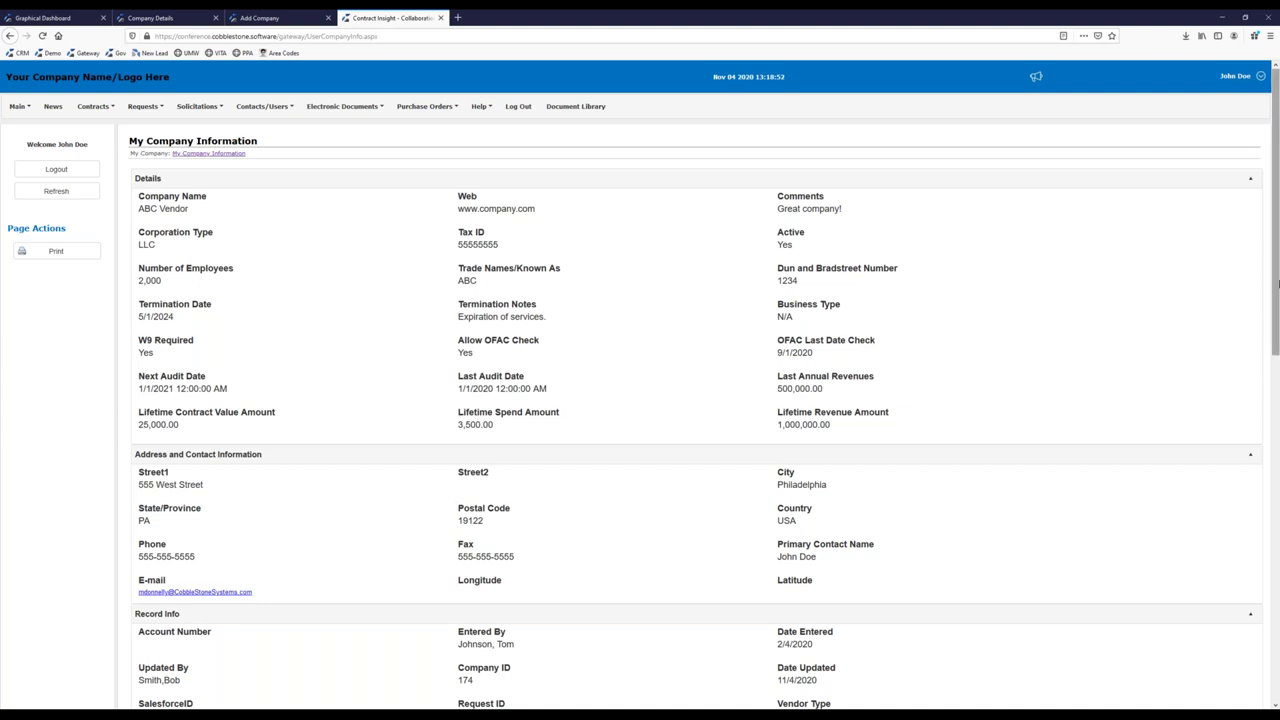
left_click_drag(1277, 284, 1277, 405)
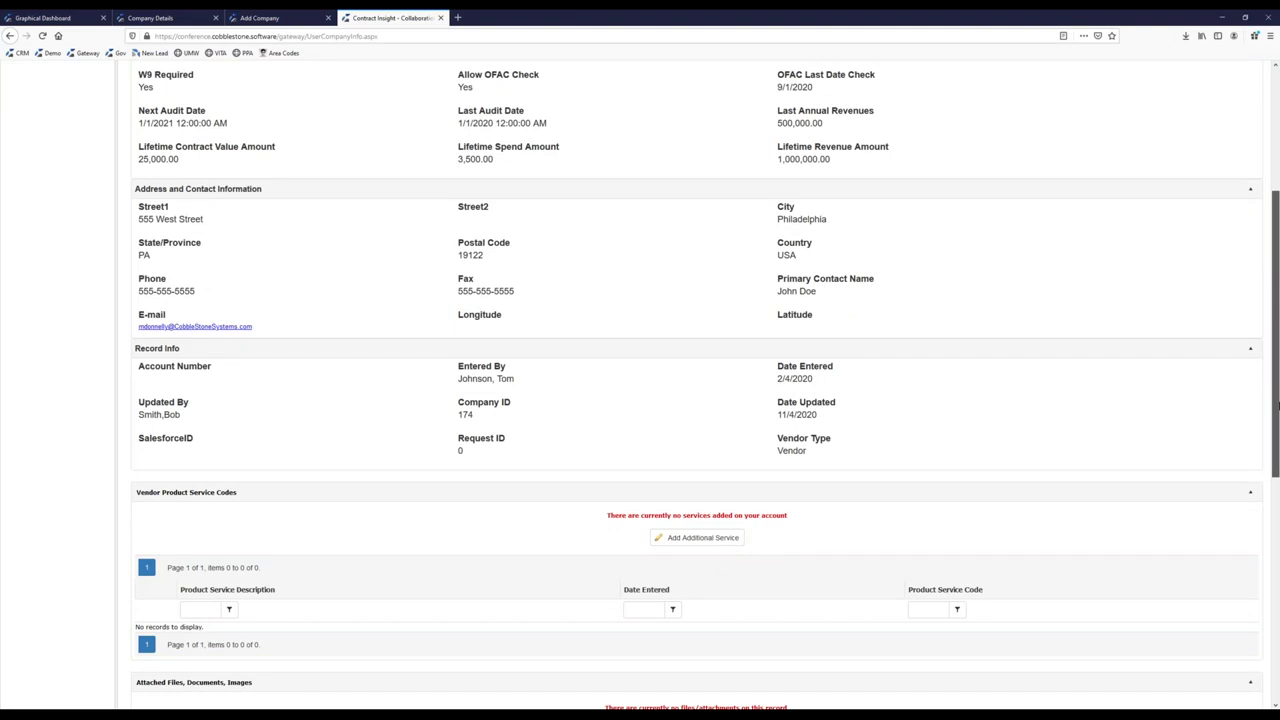
left_click_drag(1277, 408, 1277, 580)
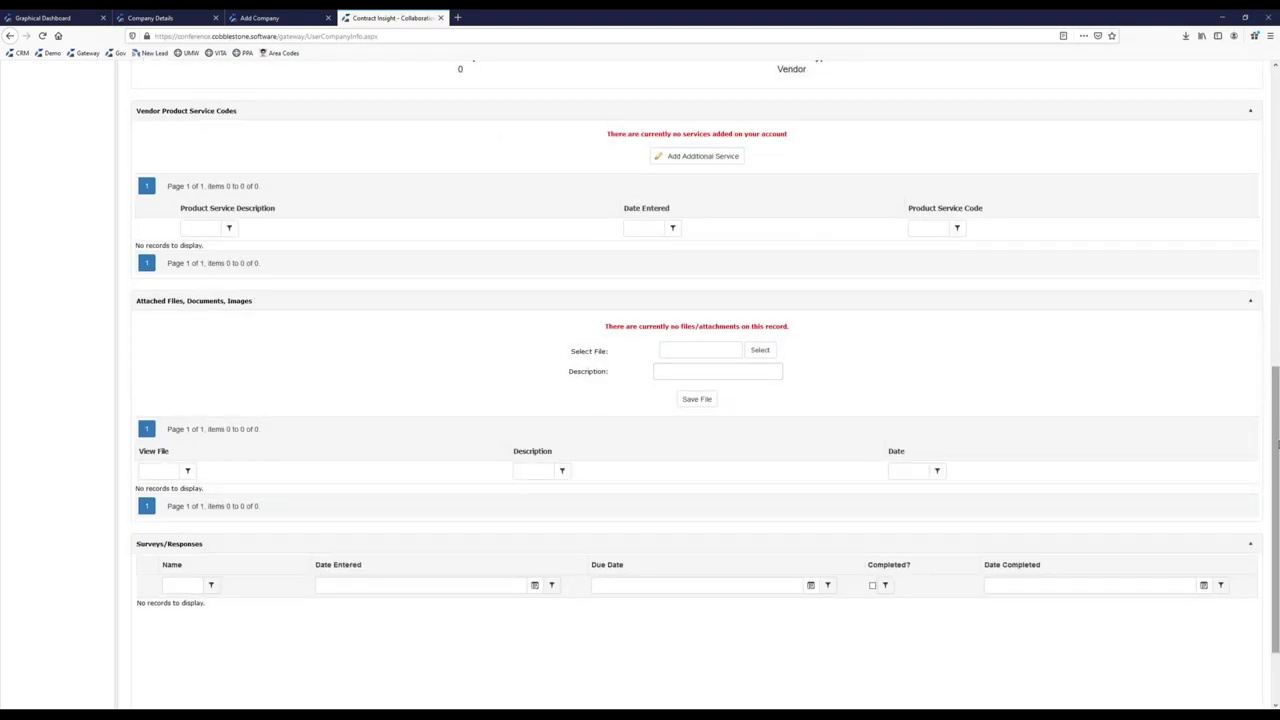
left_click_drag(1277, 447, 1277, 150)
mouse_move(708, 342)
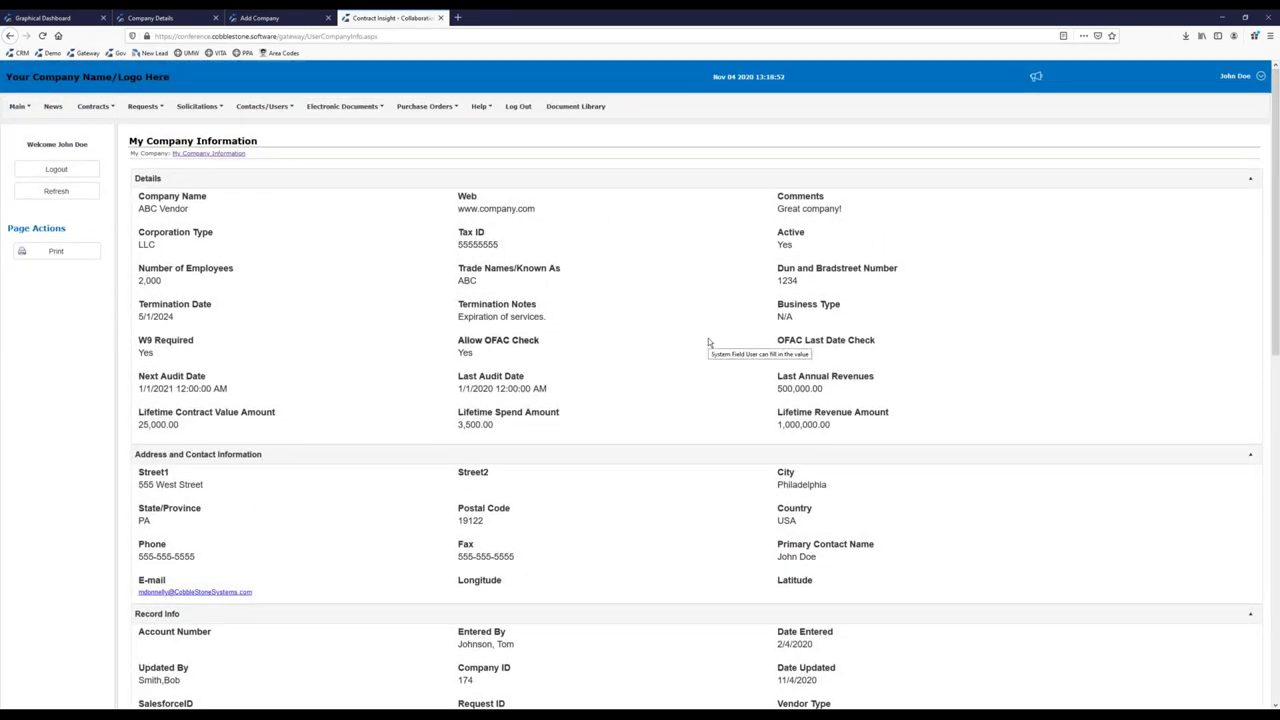
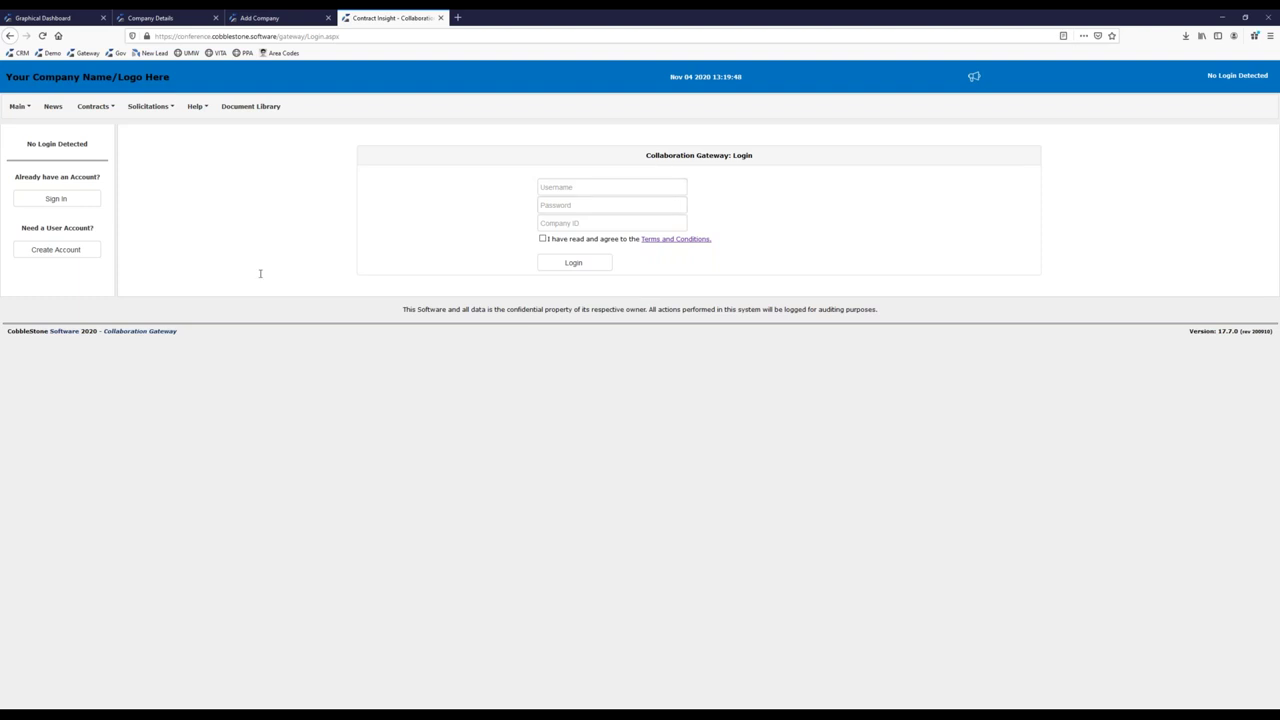
Open the Create Account form from the gateway's left sidebar
left_click(80, 251)
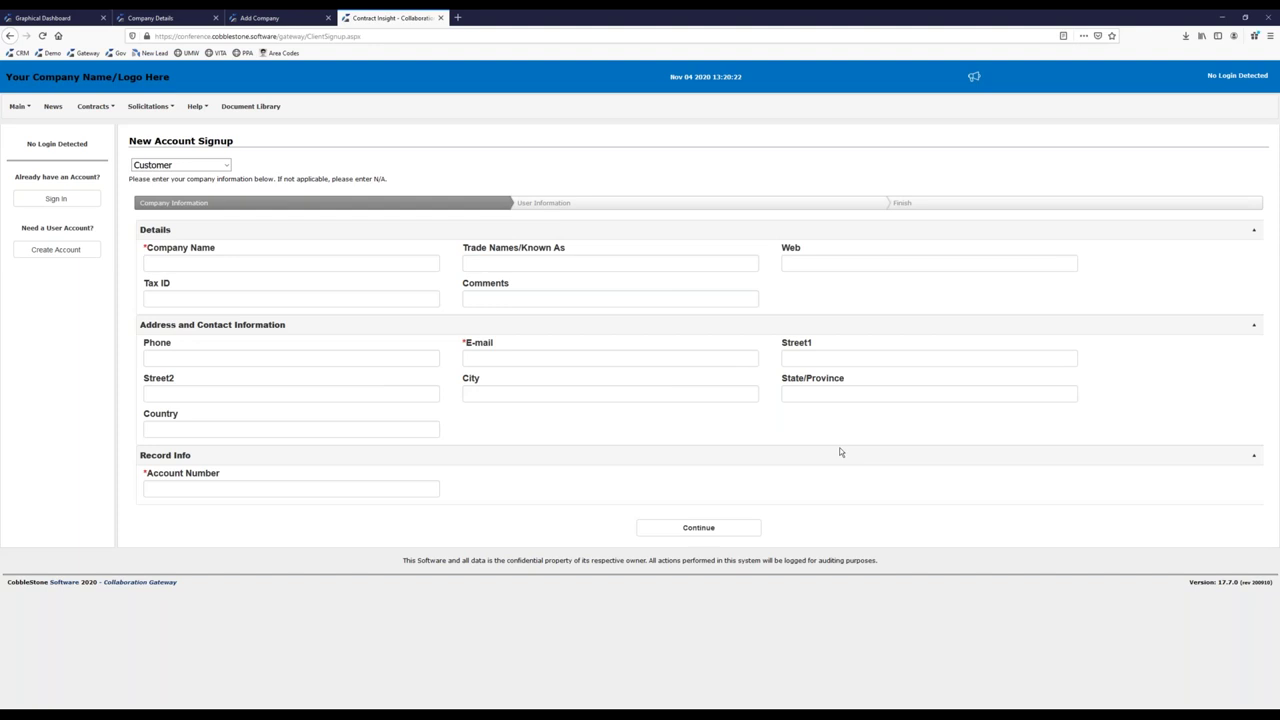
Enter company name 'XYZ Incorporated', trade name 'XYZ', the suggested company e-mail and the account number, then continue
left_click(315, 262)
type("XYZ")
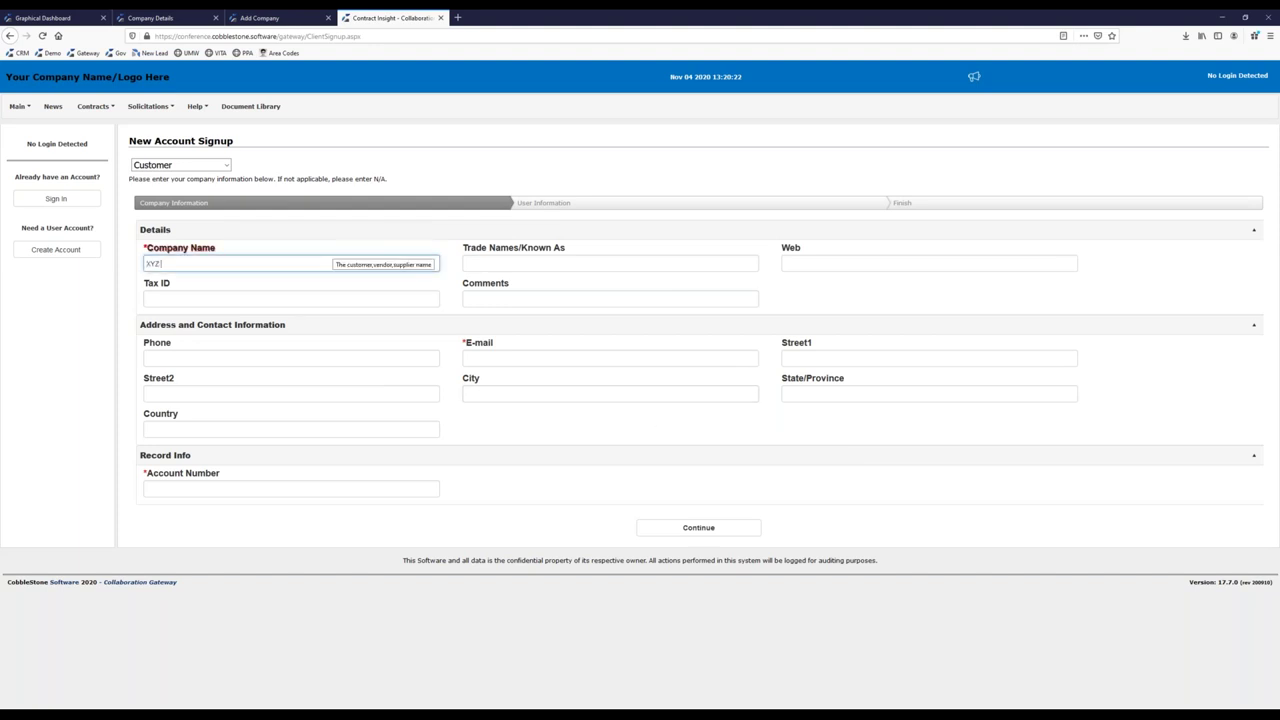
type(" Incorporated")
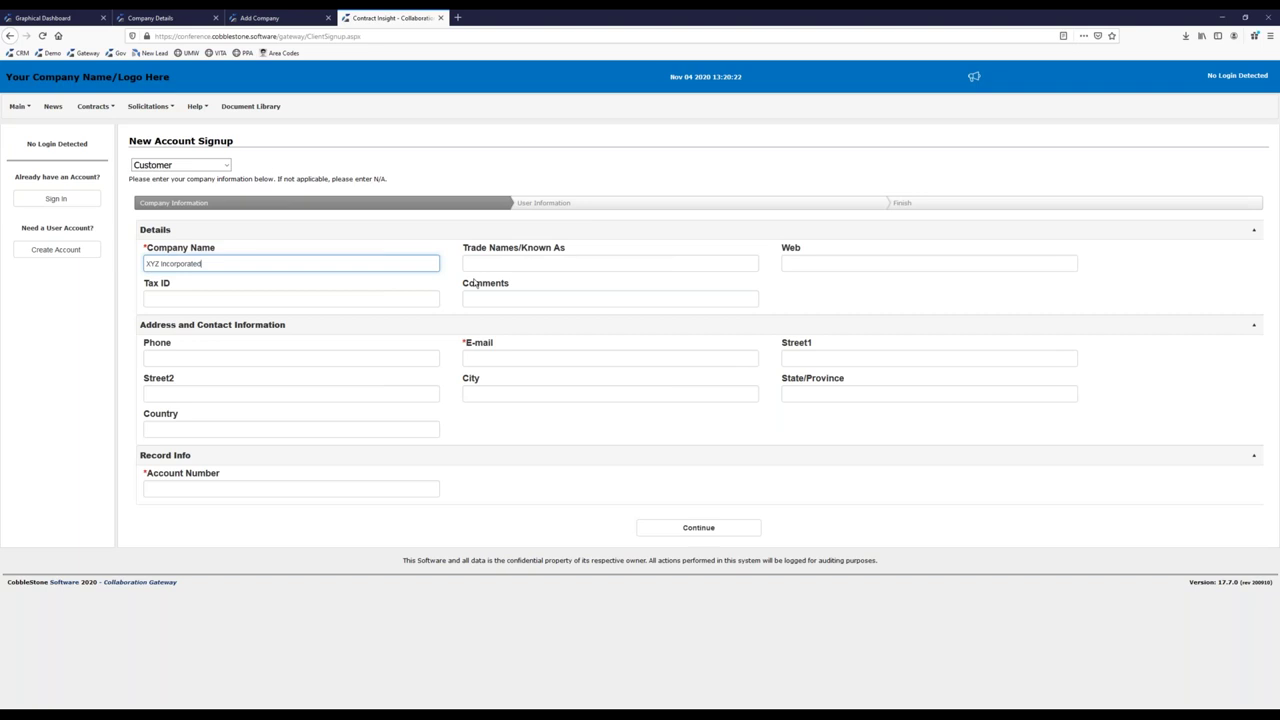
left_click(546, 267)
type("XYZ")
left_click(622, 356)
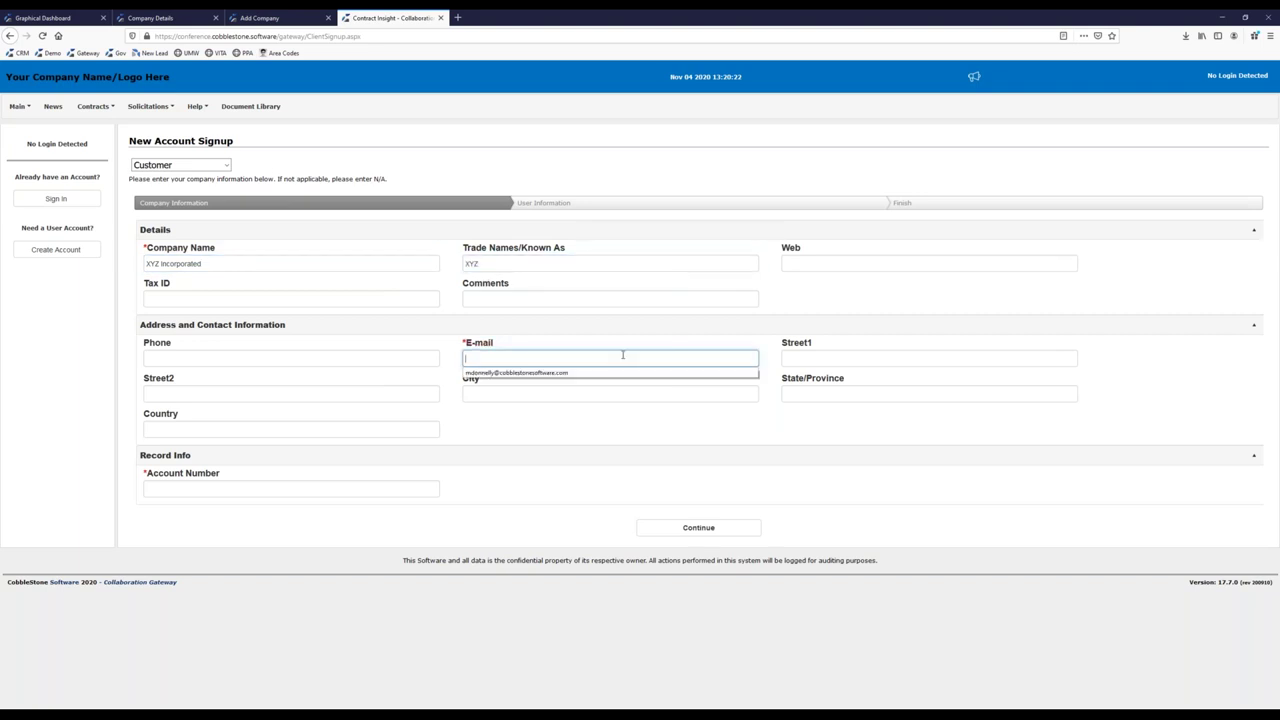
key("Down")
key("Return")
left_click(360, 491)
type("1234")
left_click(579, 508)
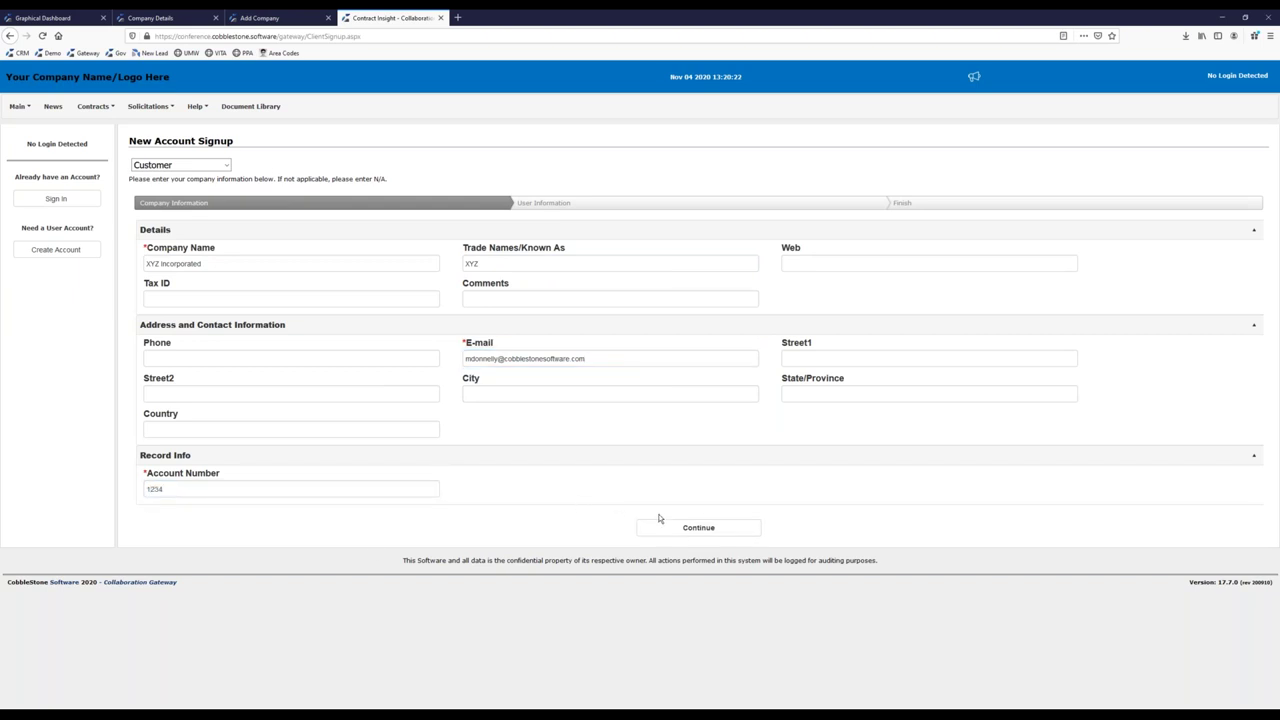
left_click(690, 527)
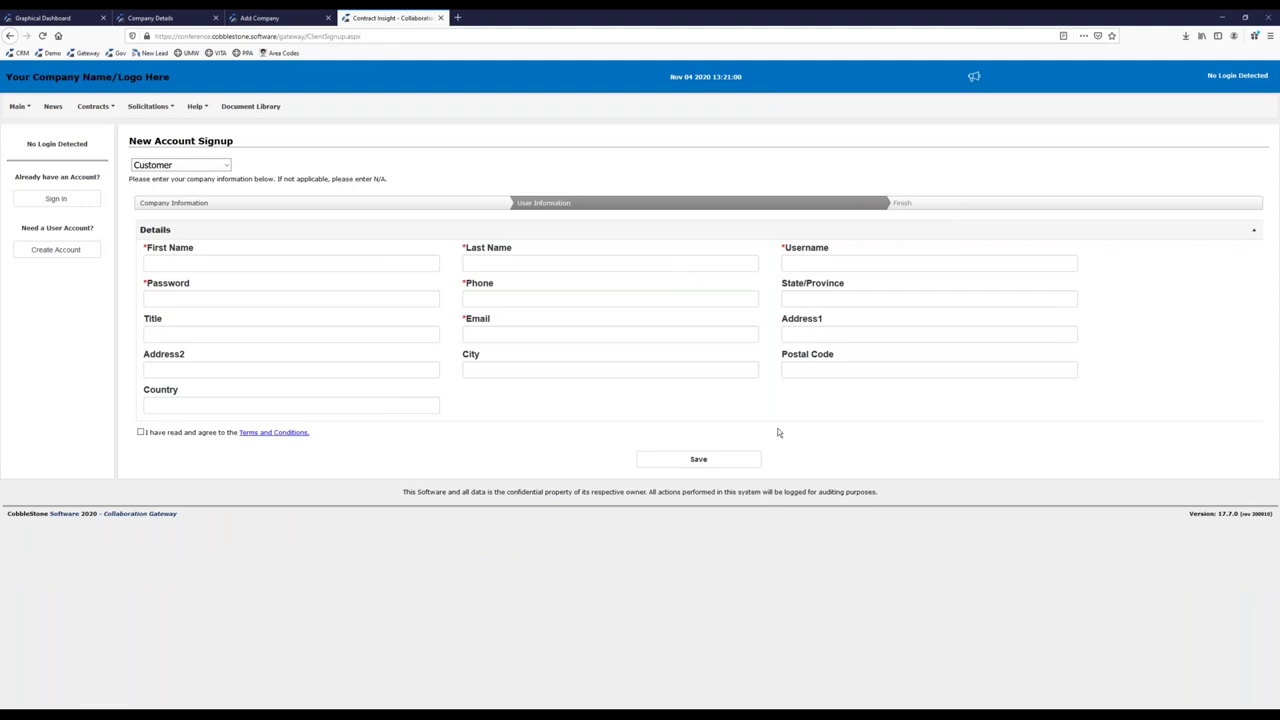
Enter the new user's first and last name, username and account password
left_click(357, 264)
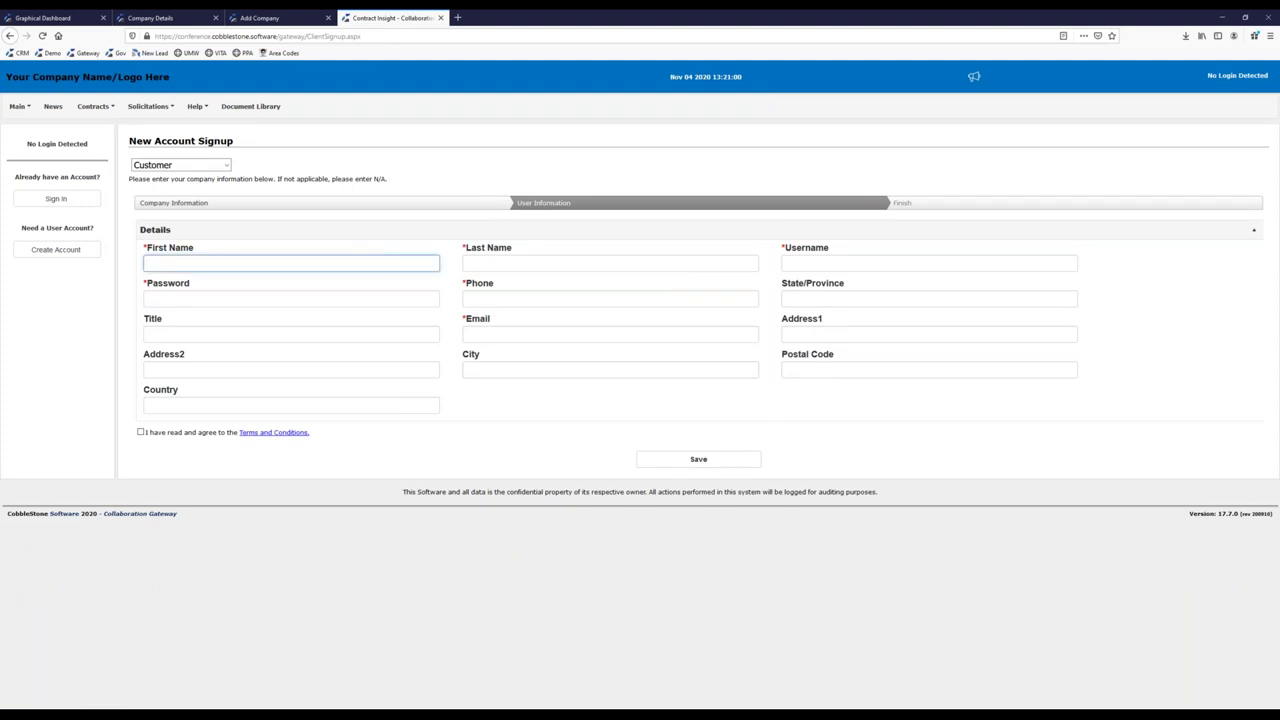
type("Jane")
key("Tab")
type("Doe")
left_click(829, 269)
type("jdoe")
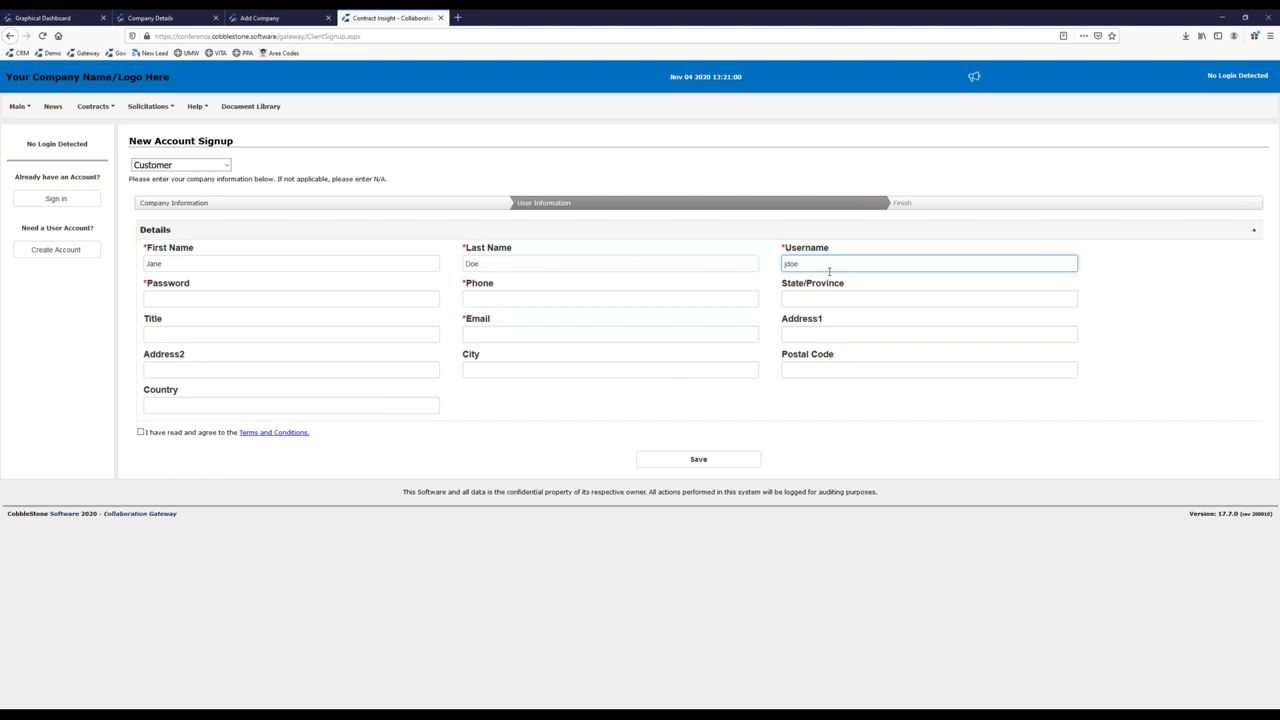
left_click(420, 292)
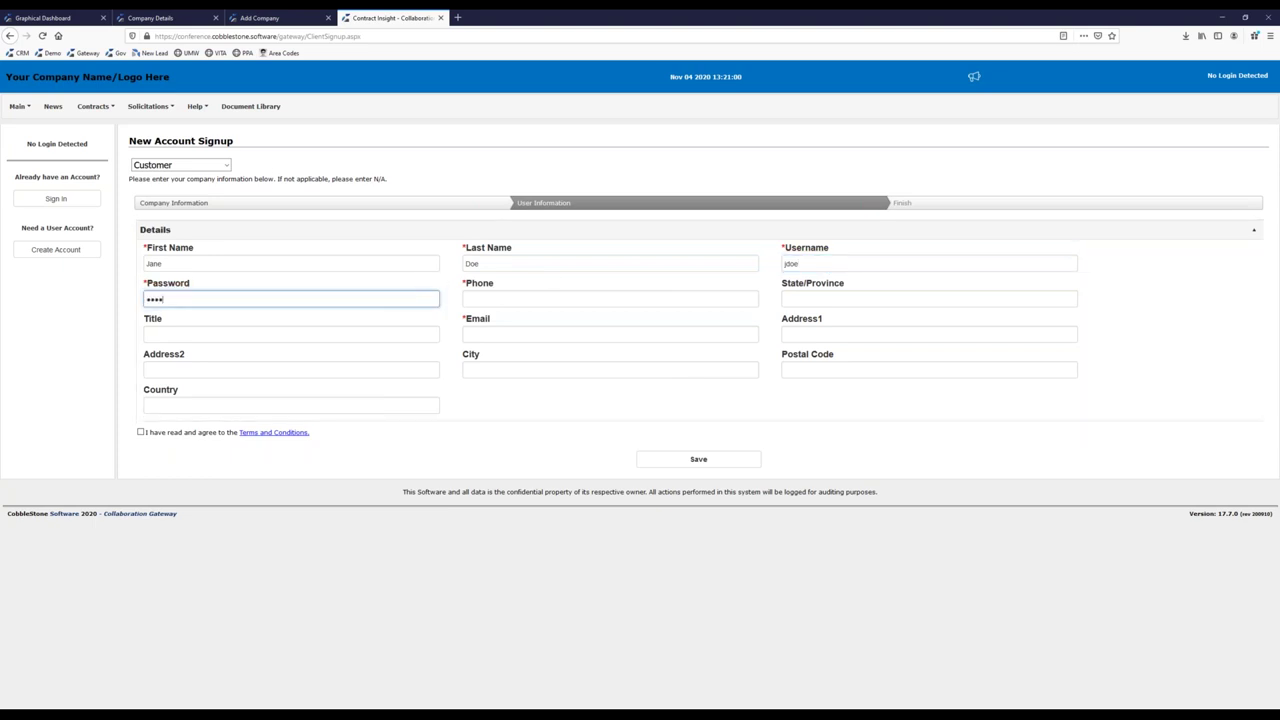
Add the user's phone number and suggested e-mail, accept the Terms and Conditions, and submit
left_click(474, 303)
type("5555")
left_click(490, 337)
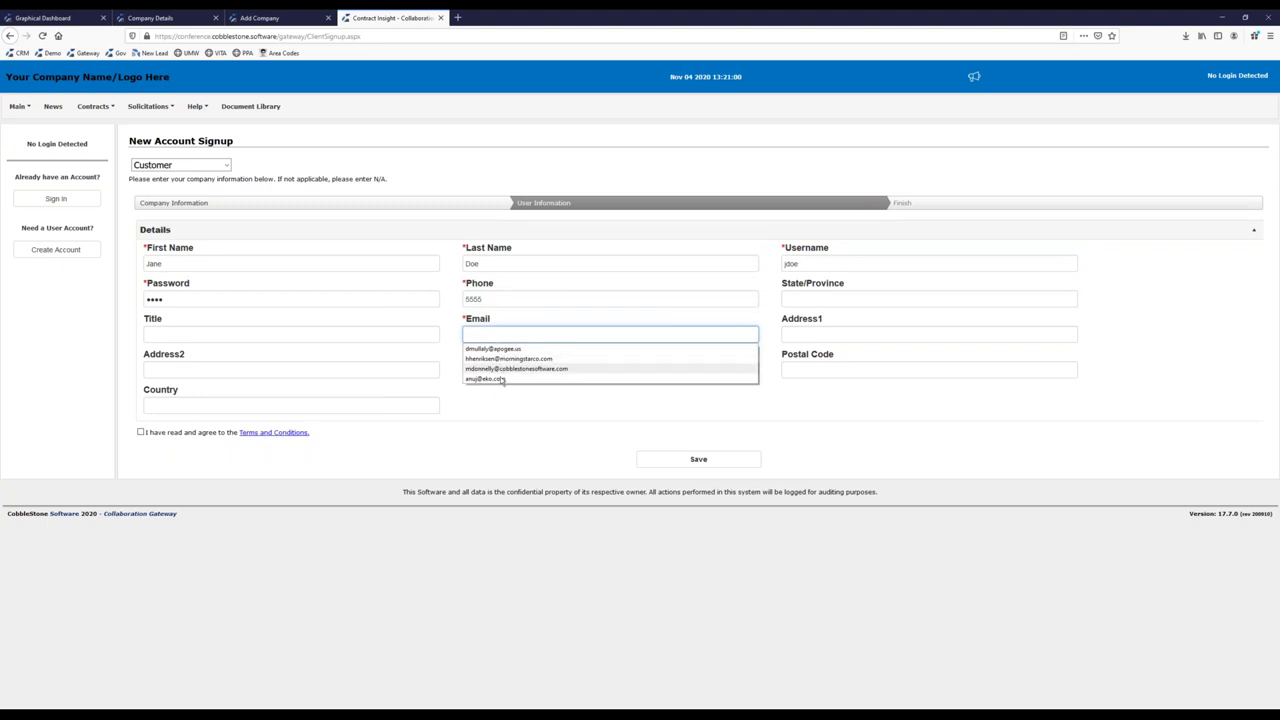
left_click(500, 368)
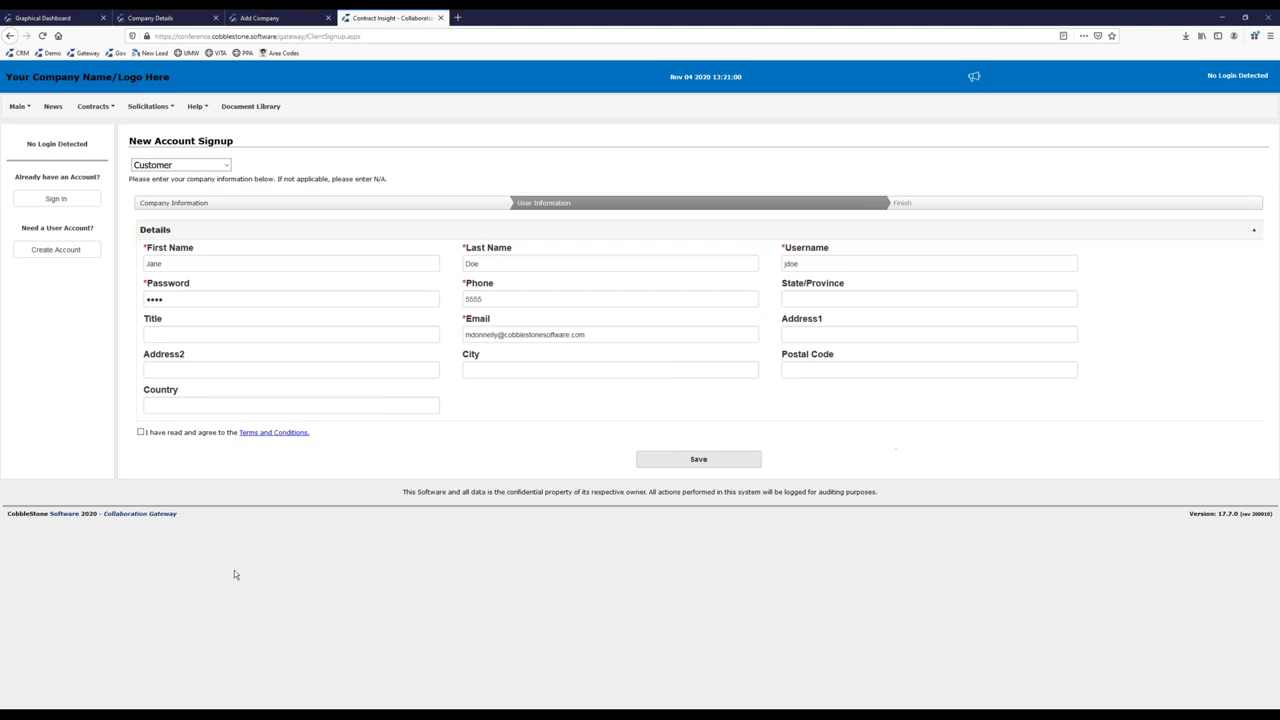
left_click(176, 436)
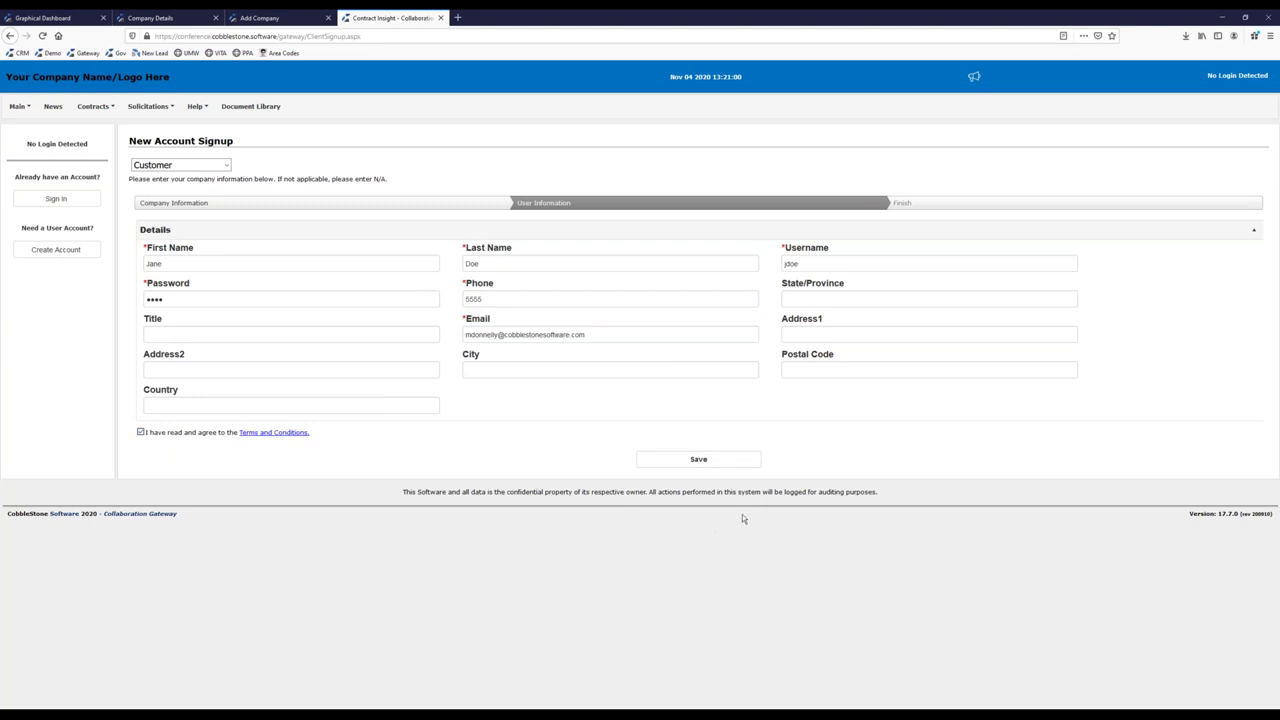
left_click(742, 462)
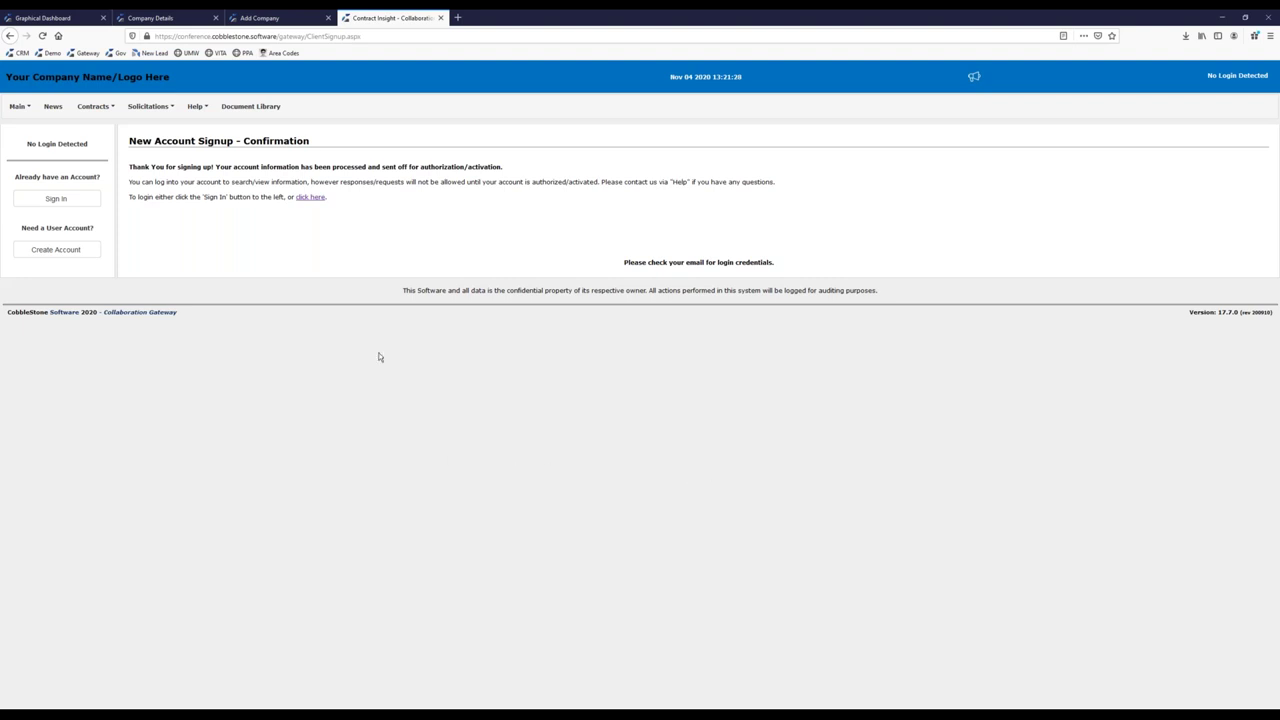
Switch back to the Company Details browser tab
left_click(181, 18)
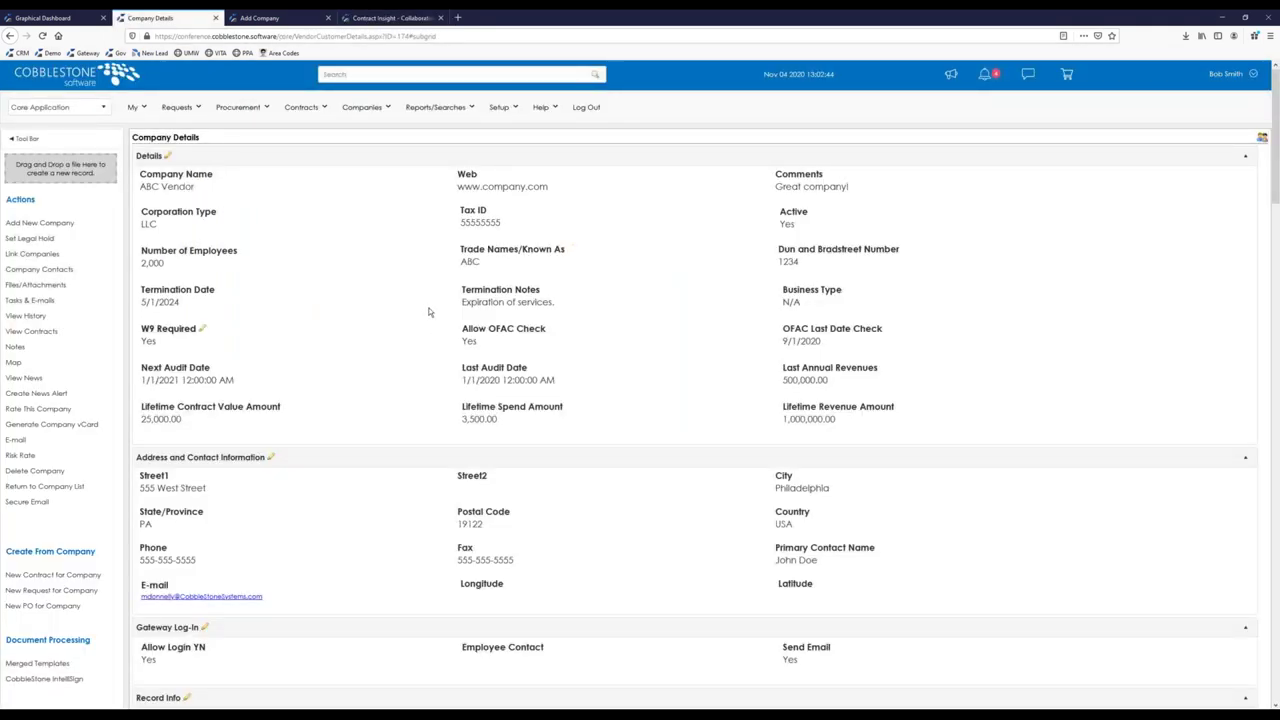
Open Companies > Vendor/Customer List and open XYZ Incorporated's still-inactive record
left_click(362, 107)
left_click(372, 142)
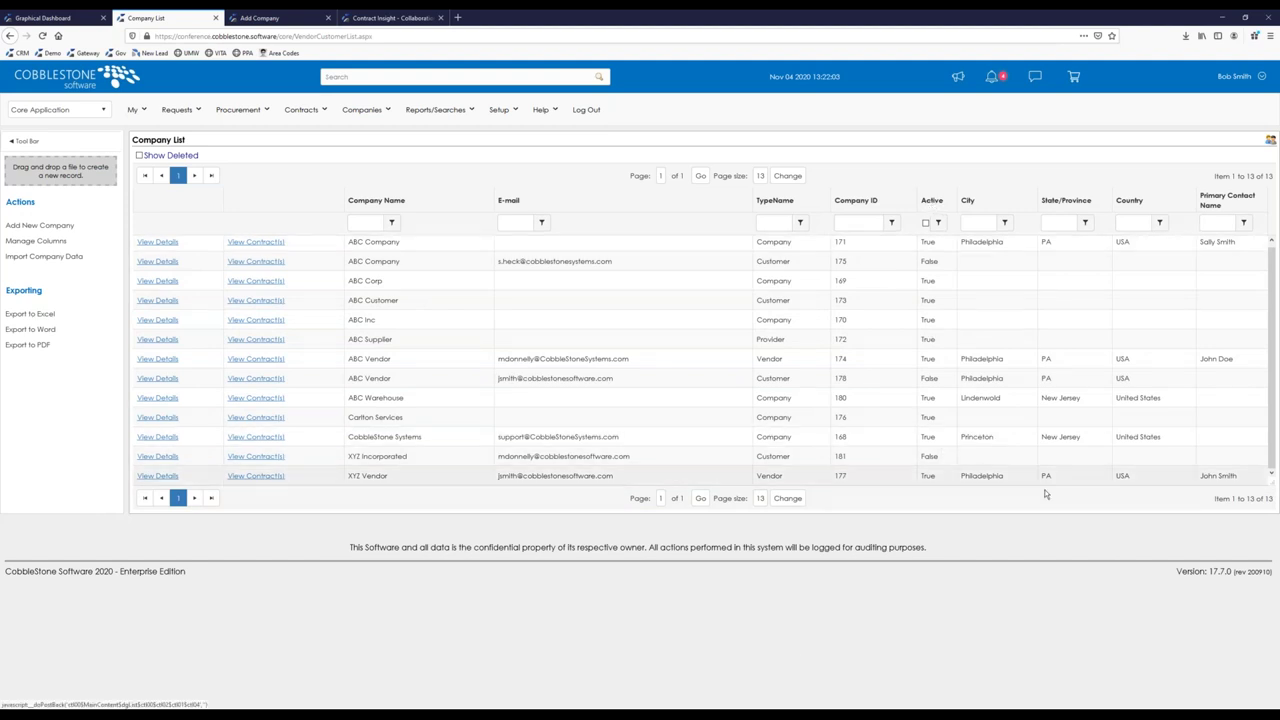
double_click(929, 458)
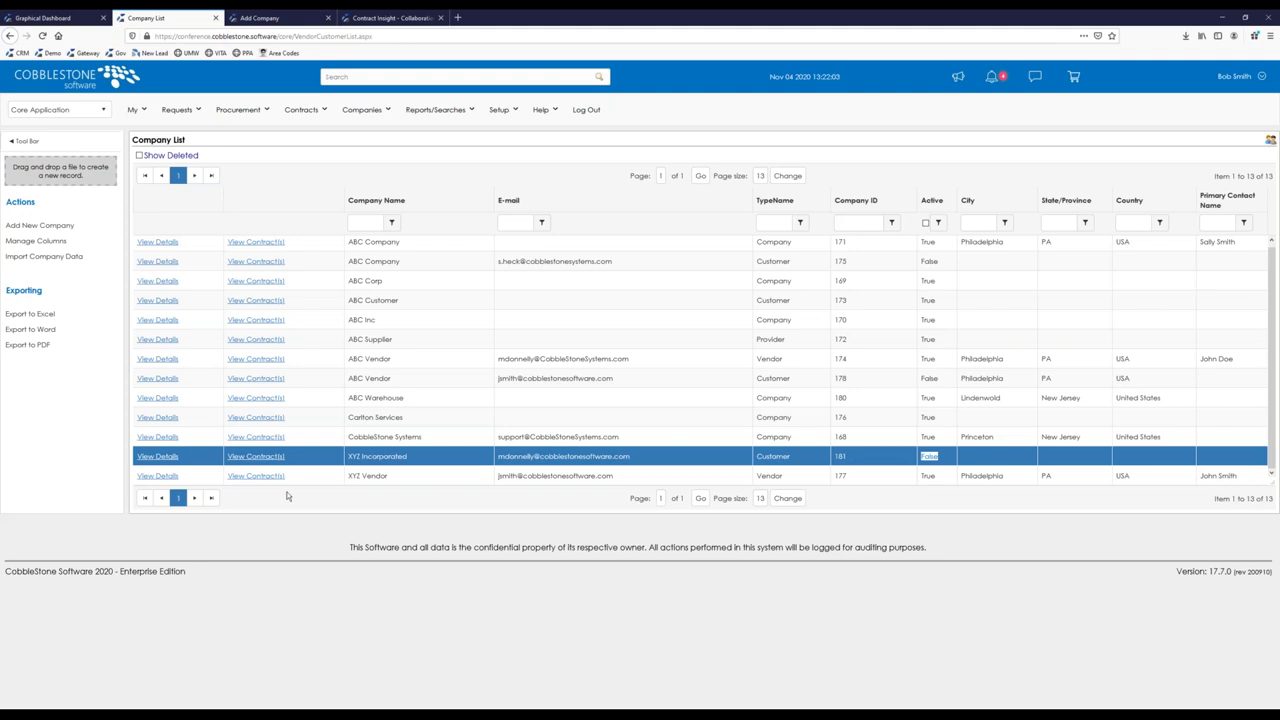
left_click(169, 463)
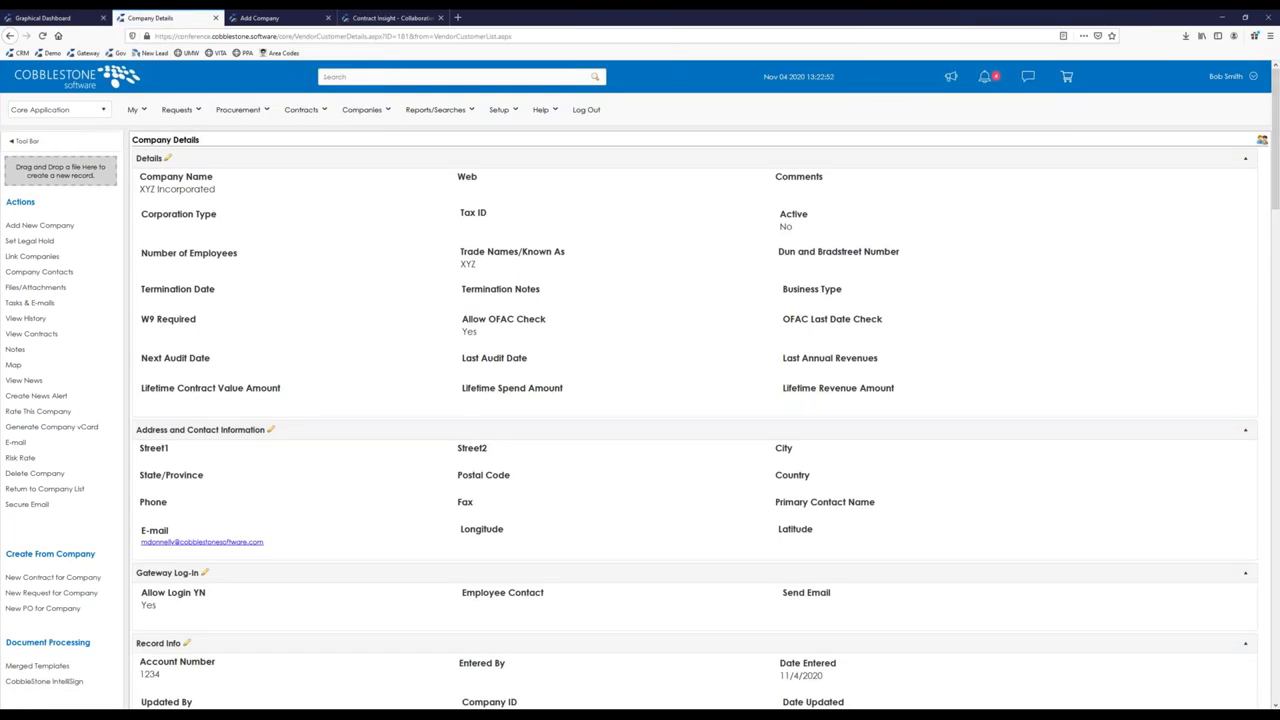
Scroll down to Tasks and select the 'New Company Registered - Please Confirm' task
left_click_drag(1277, 185, 1276, 606)
left_click(330, 427)
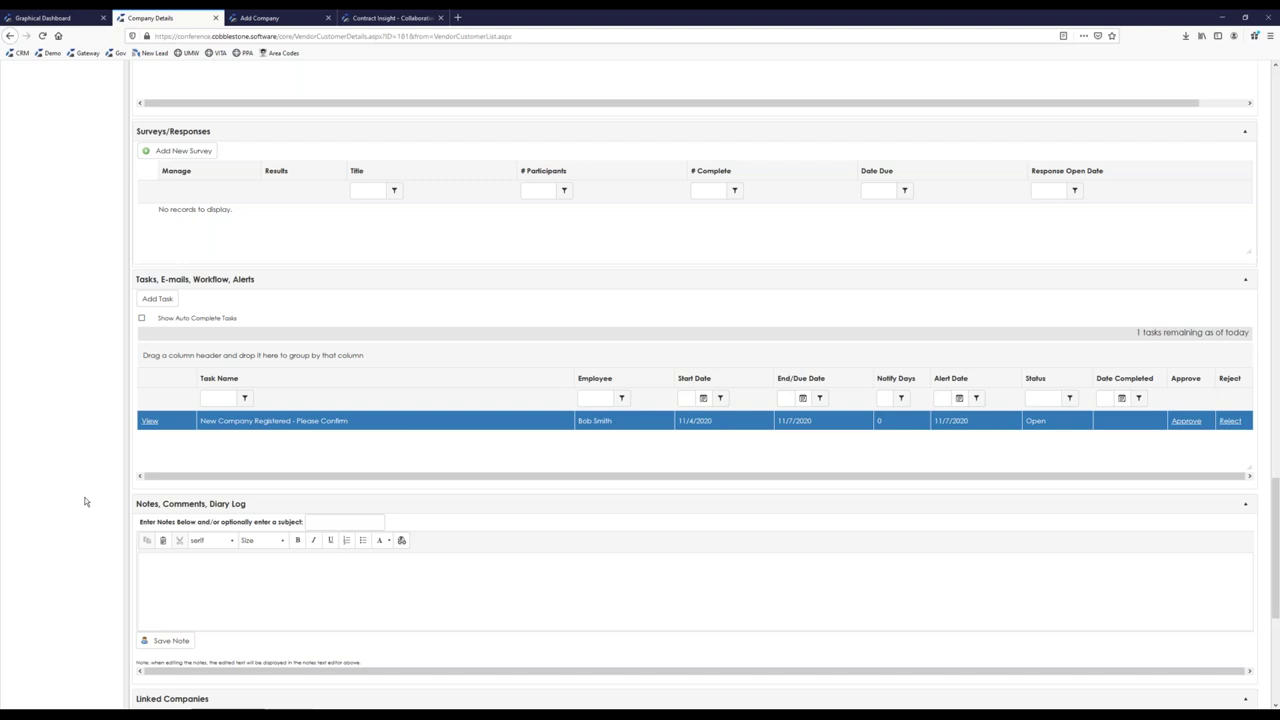
View the 'New Company Registered - Please Confirm' task and complete/approve it
left_click(152, 421)
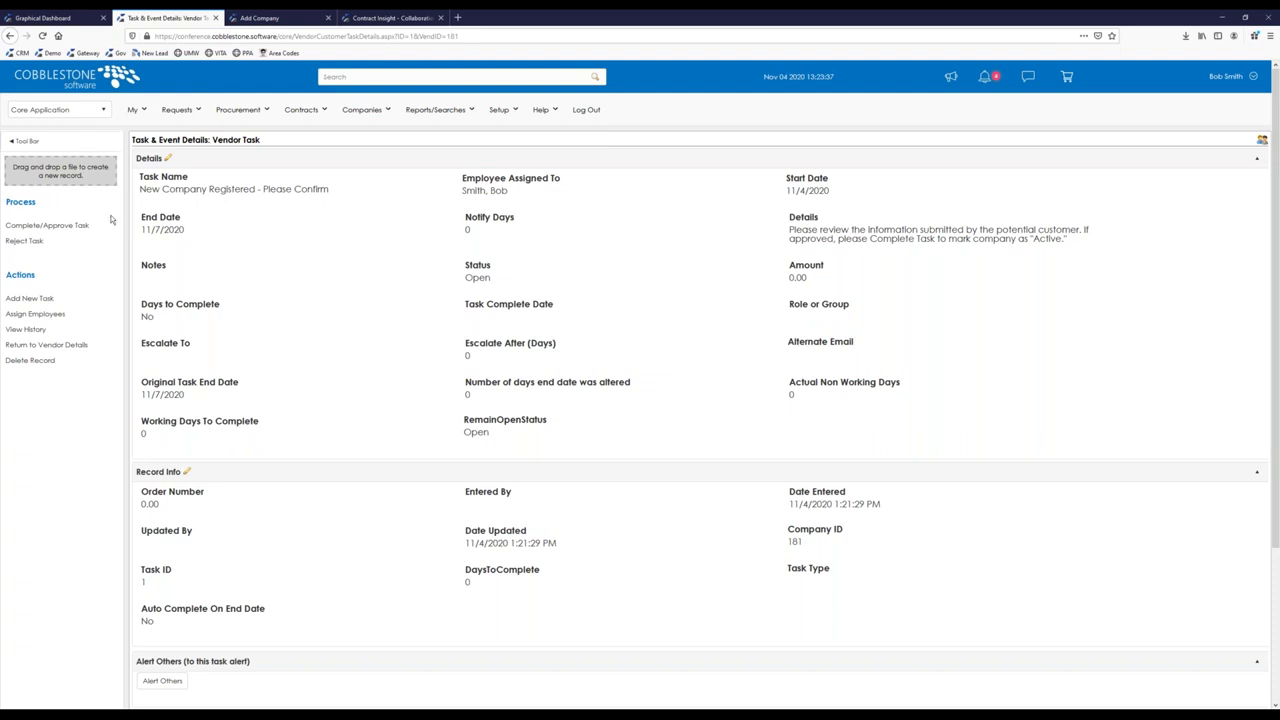
left_click(80, 226)
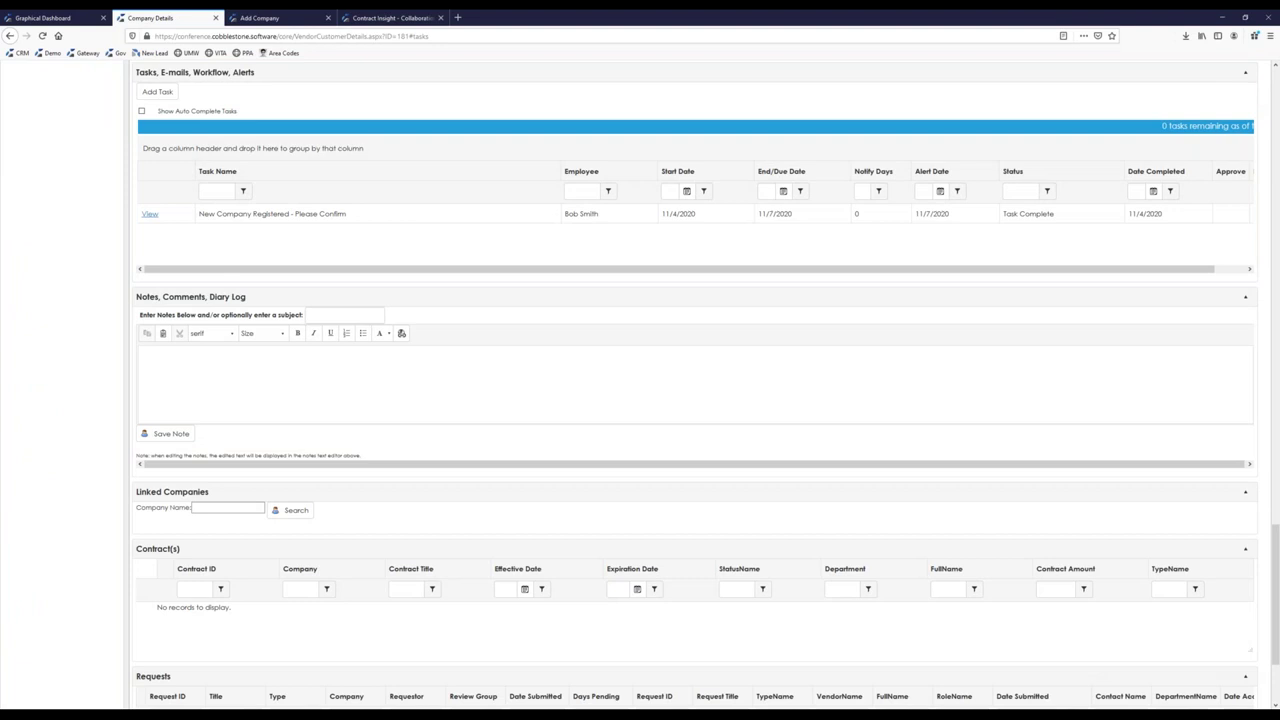
Scroll up to verify XYZ Incorporated now shows Active Yes, then open the Companies menu
left_click_drag(1277, 596, 966, 186)
left_click_drag(779, 168, 816, 180)
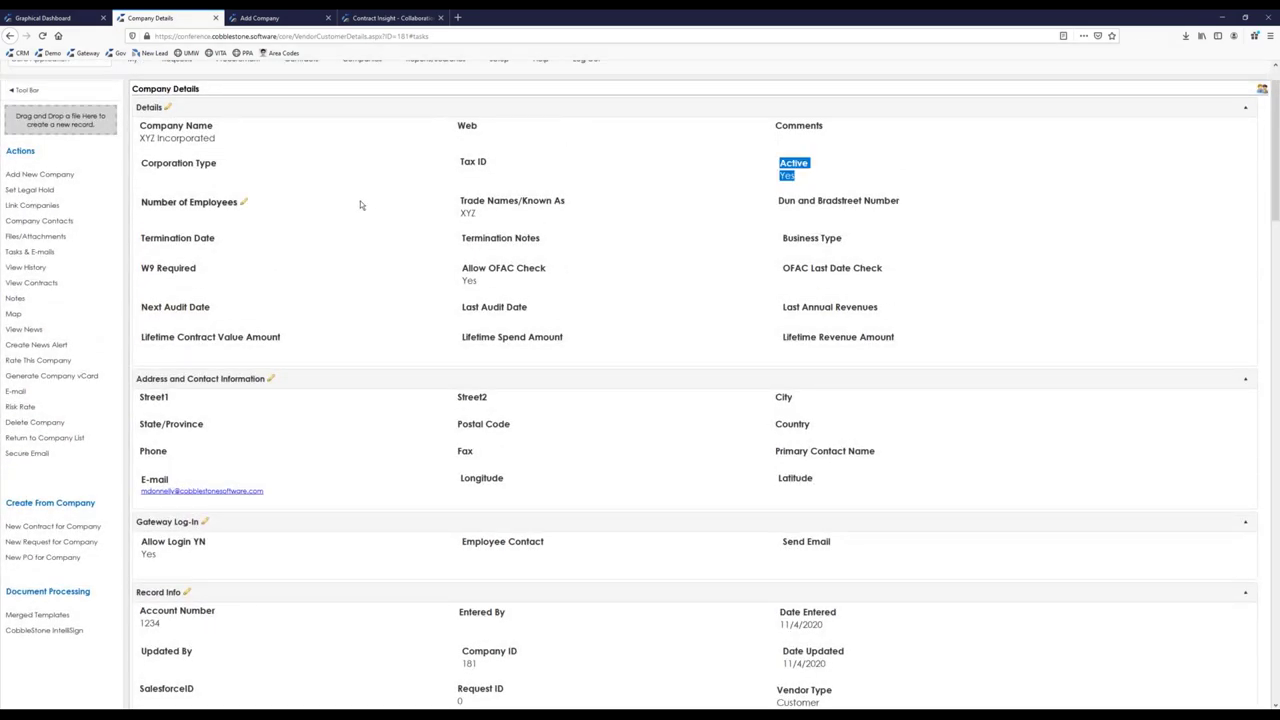
scroll(376, 223, "up", 1)
left_click(363, 110)
Check XYZ Incorporated shows Active True in the Vendor/Customer List, then return to the Collaboration Gateway tab
left_click(375, 145)
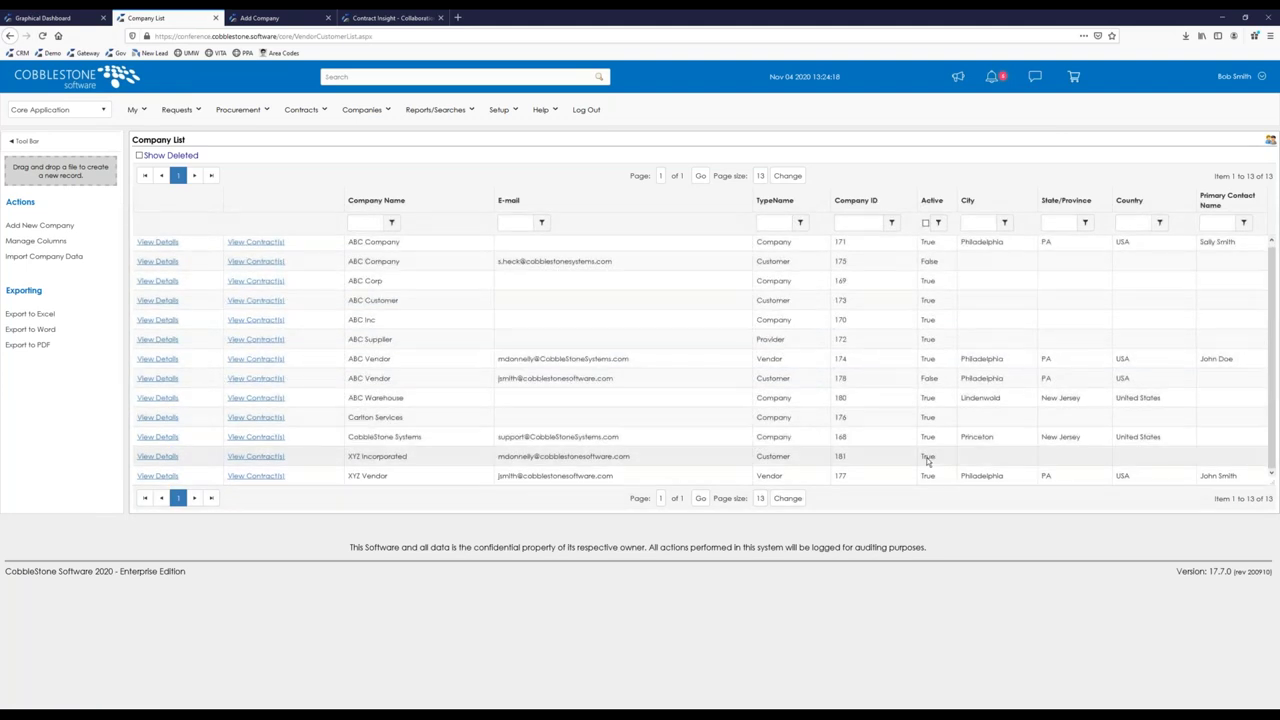
left_click(927, 458)
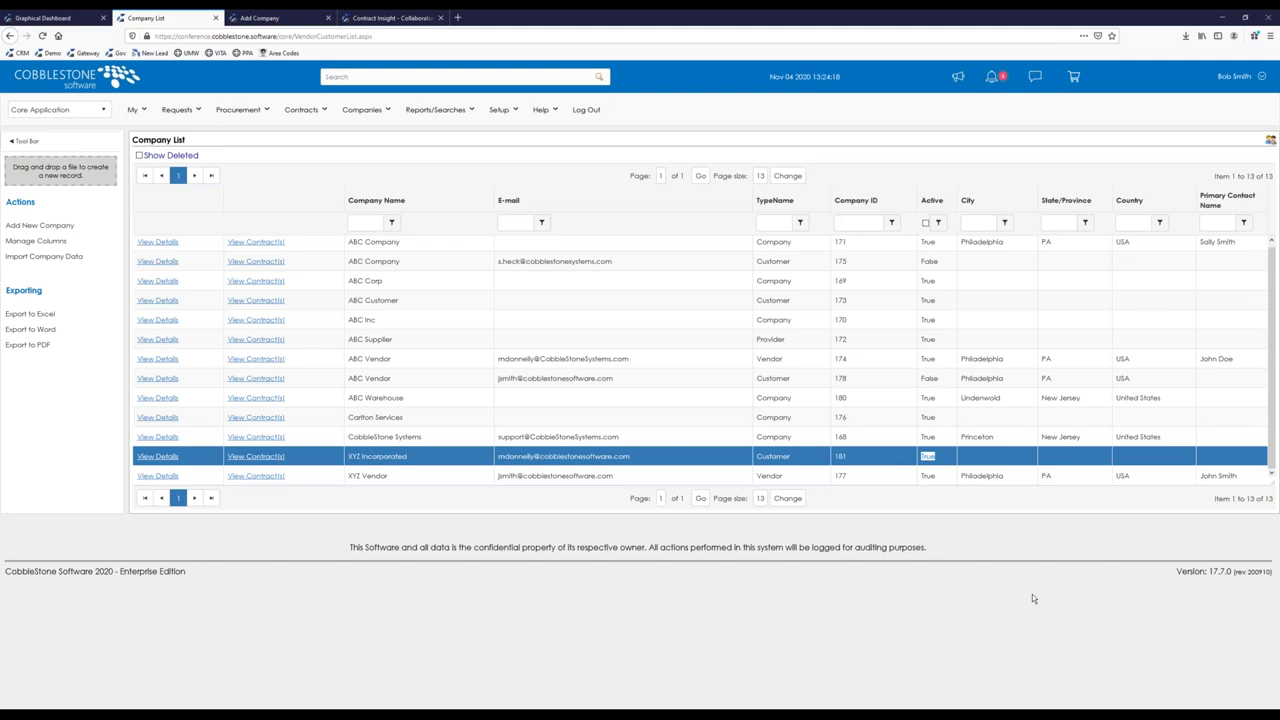
left_click(386, 20)
Sign in with the new user's username, password and company ID, accepting the terms
left_click(46, 208)
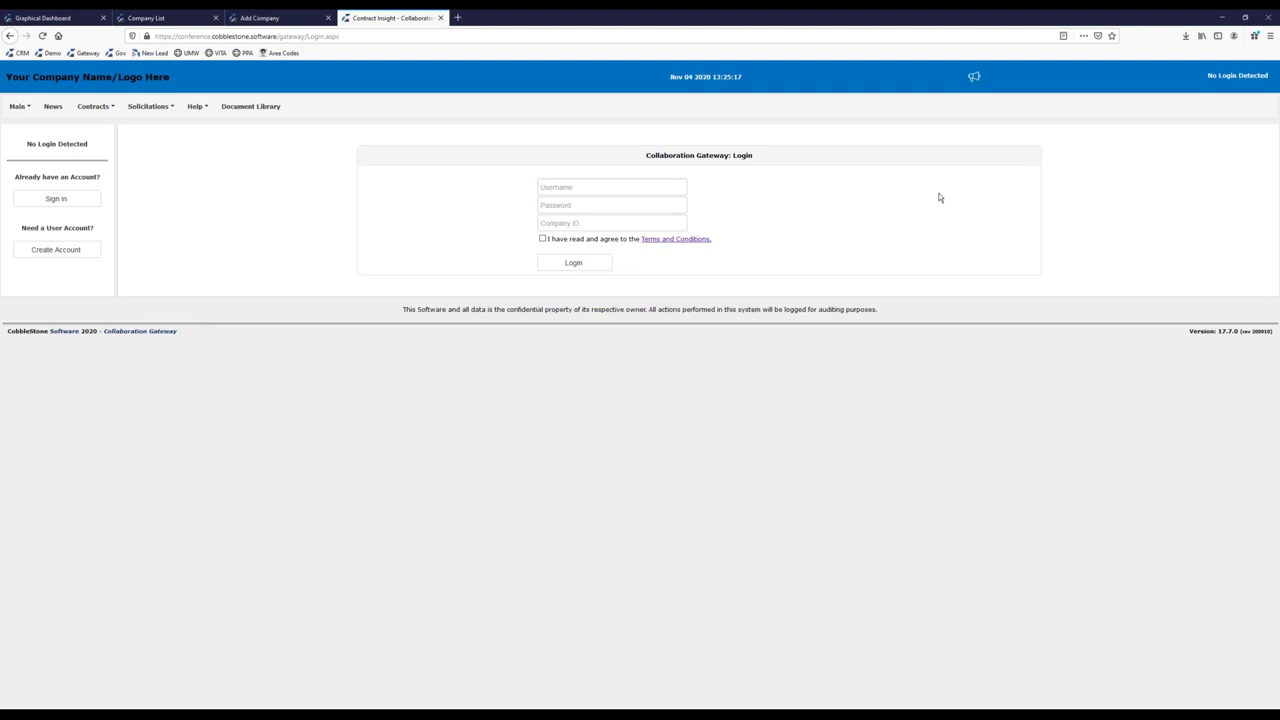
left_click(617, 187)
type("jdoe")
key("Tab")
type("***")
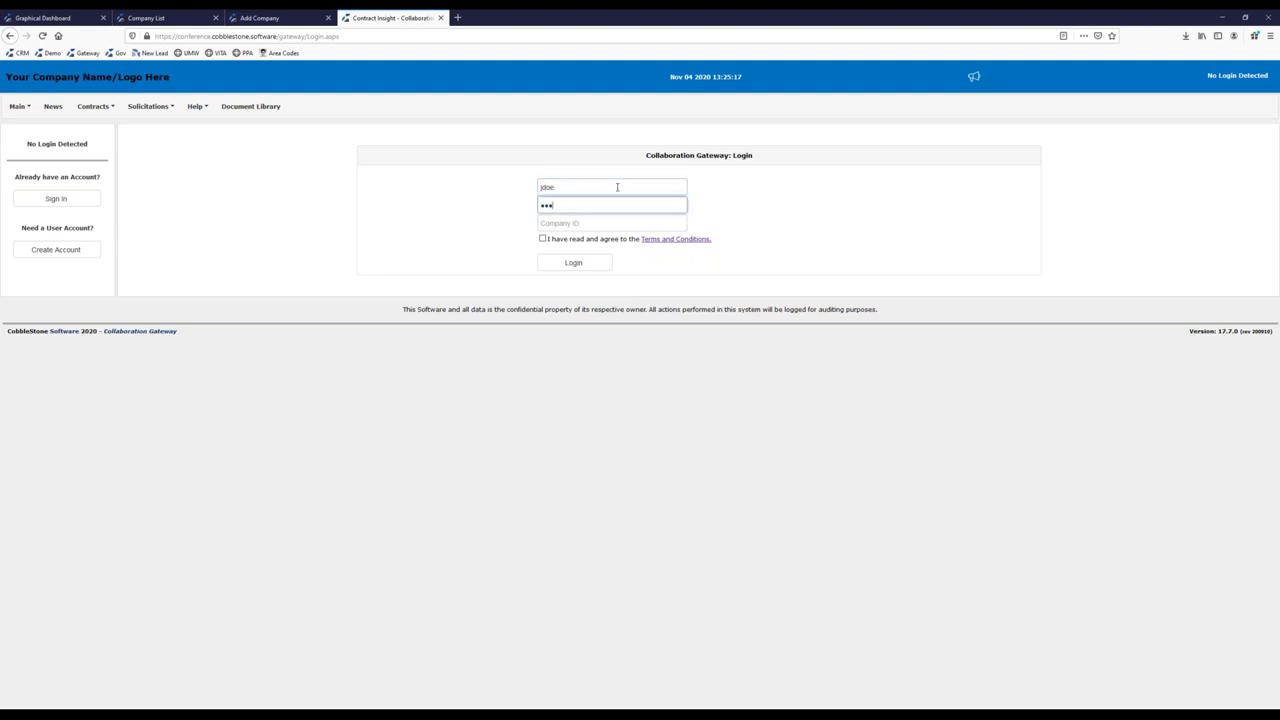
key("Tab")
type("181")
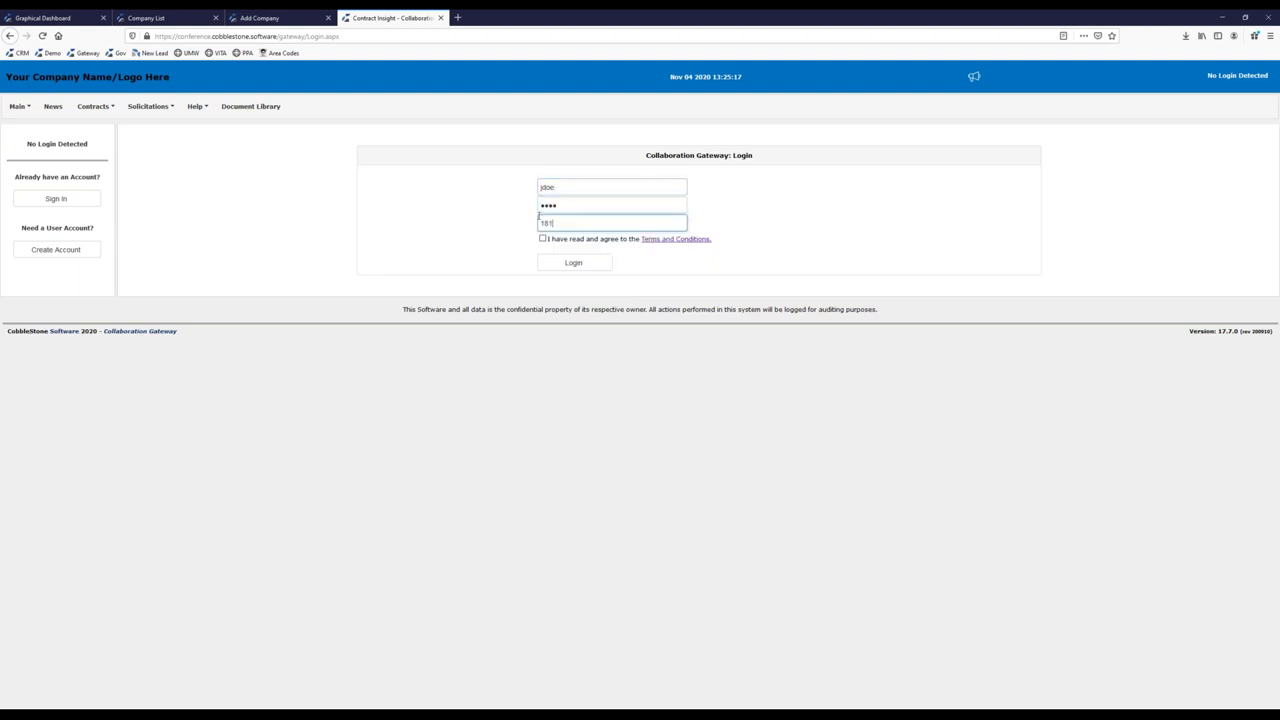
left_click(542, 239)
left_click(573, 262)
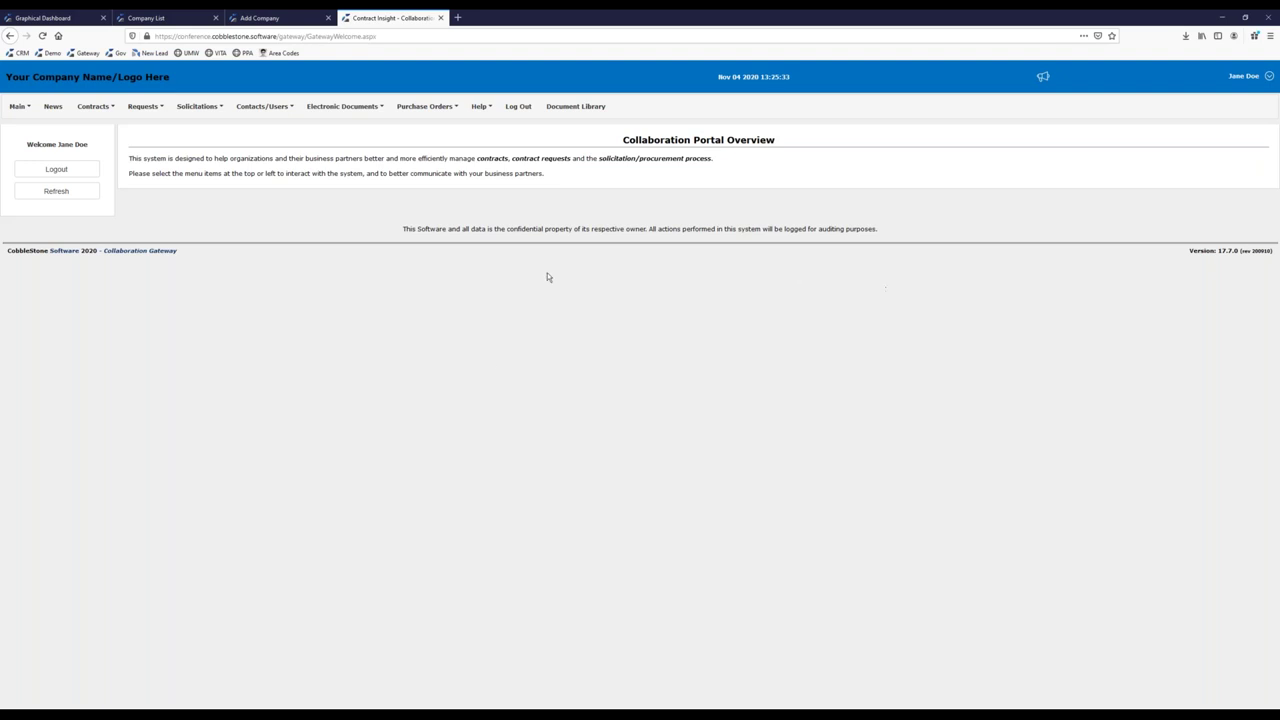
Open the Create Request By Type form from the Requests menu in the Collaboration Gateway
mouse_move(262, 108)
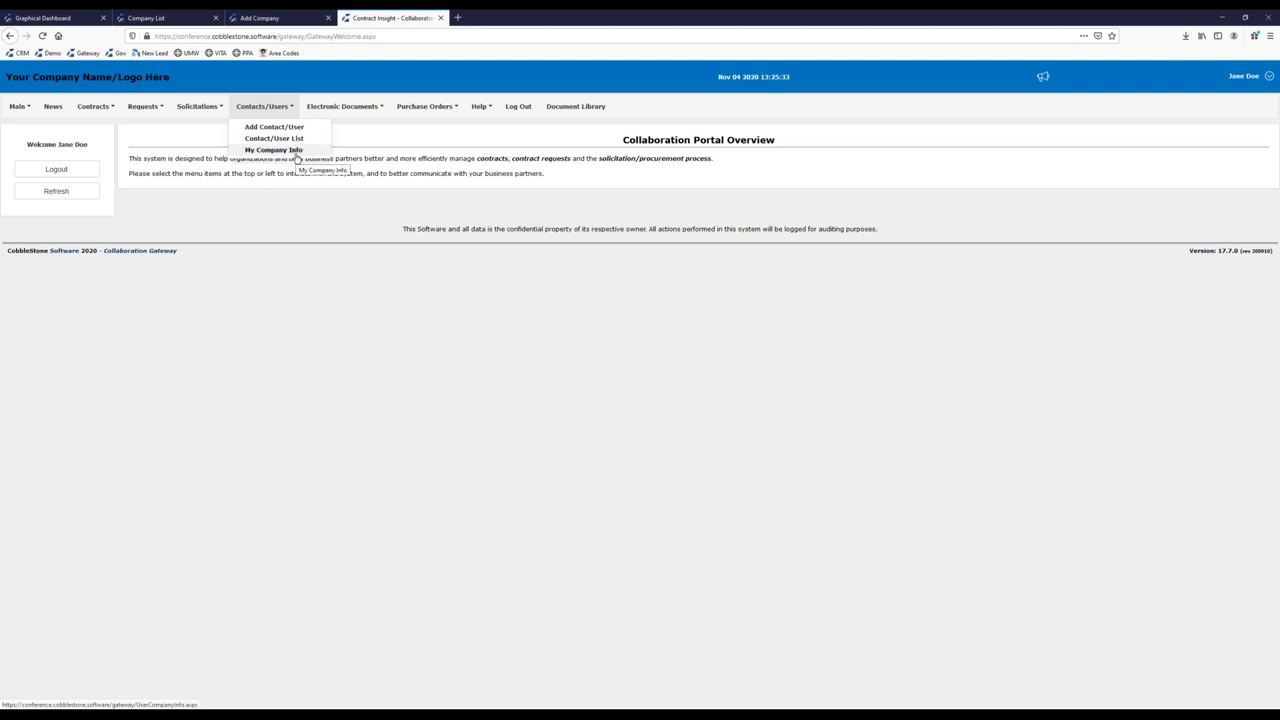
mouse_move(95, 108)
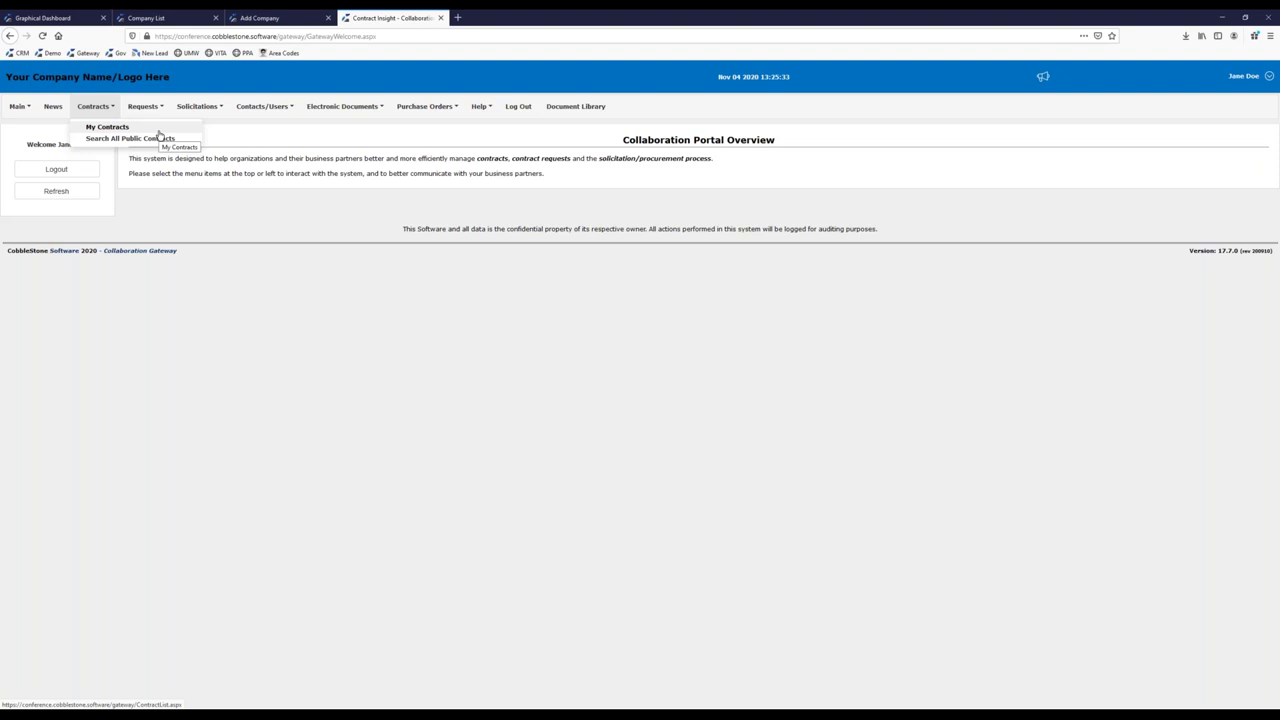
mouse_move(145, 107)
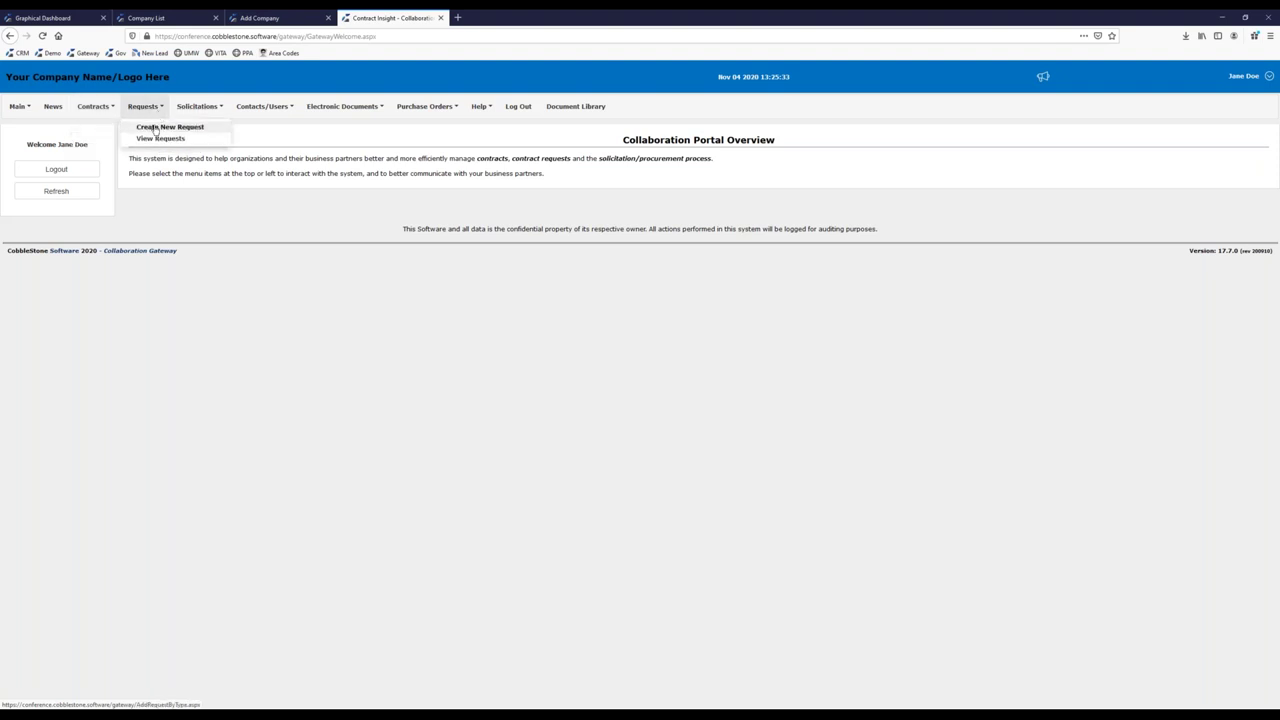
left_click(177, 128)
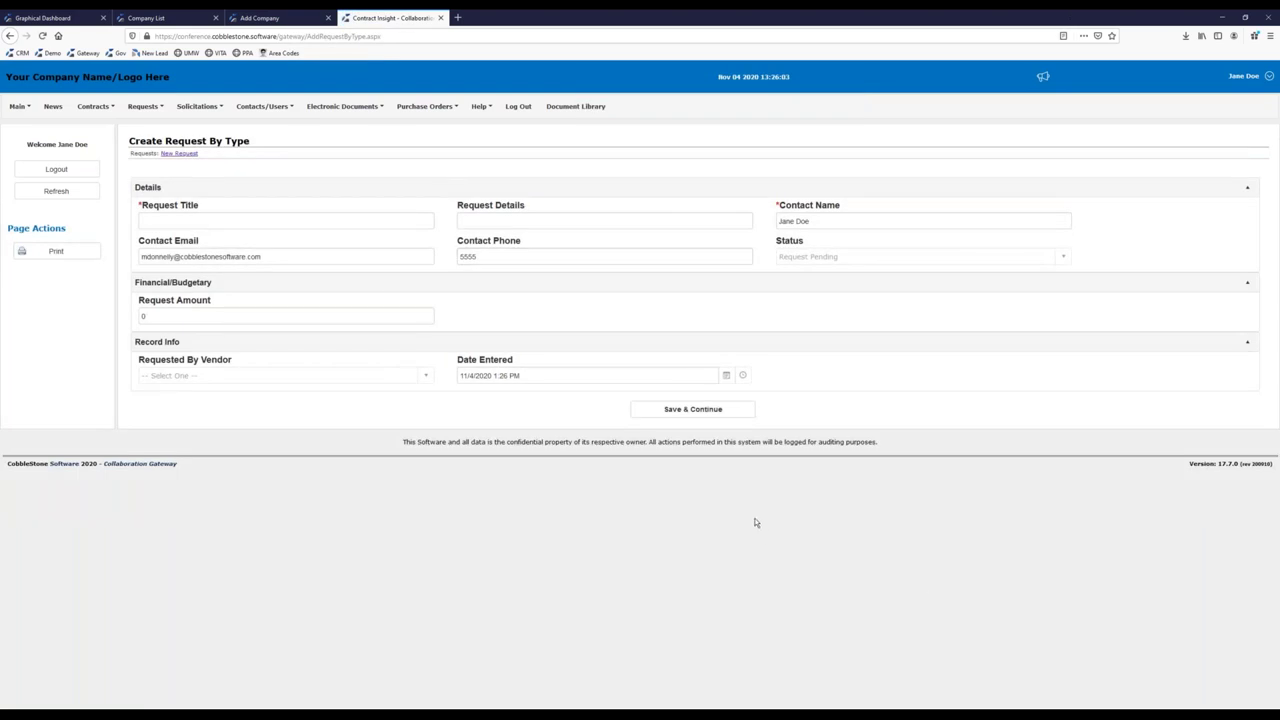
Title the request 'XYZ Request', save it, and return to the Contract Insight dashboard
left_click(375, 222)
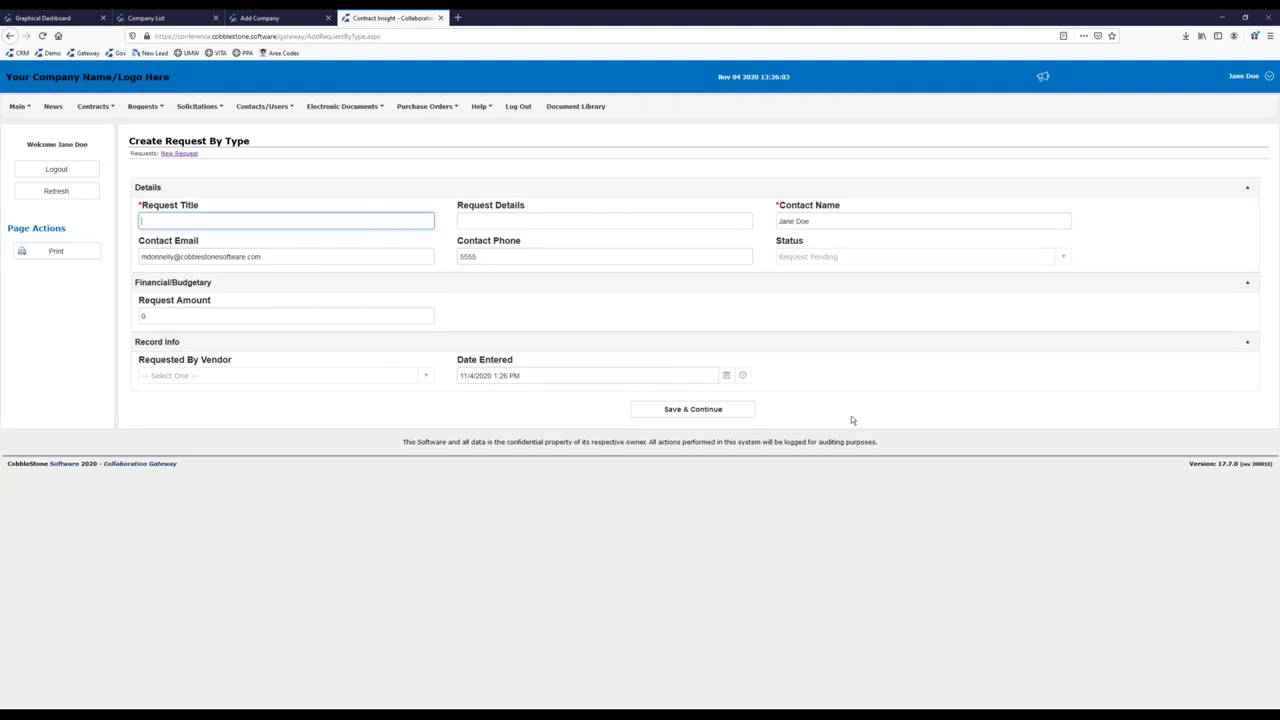
type("XYZ Request")
left_click(693, 409)
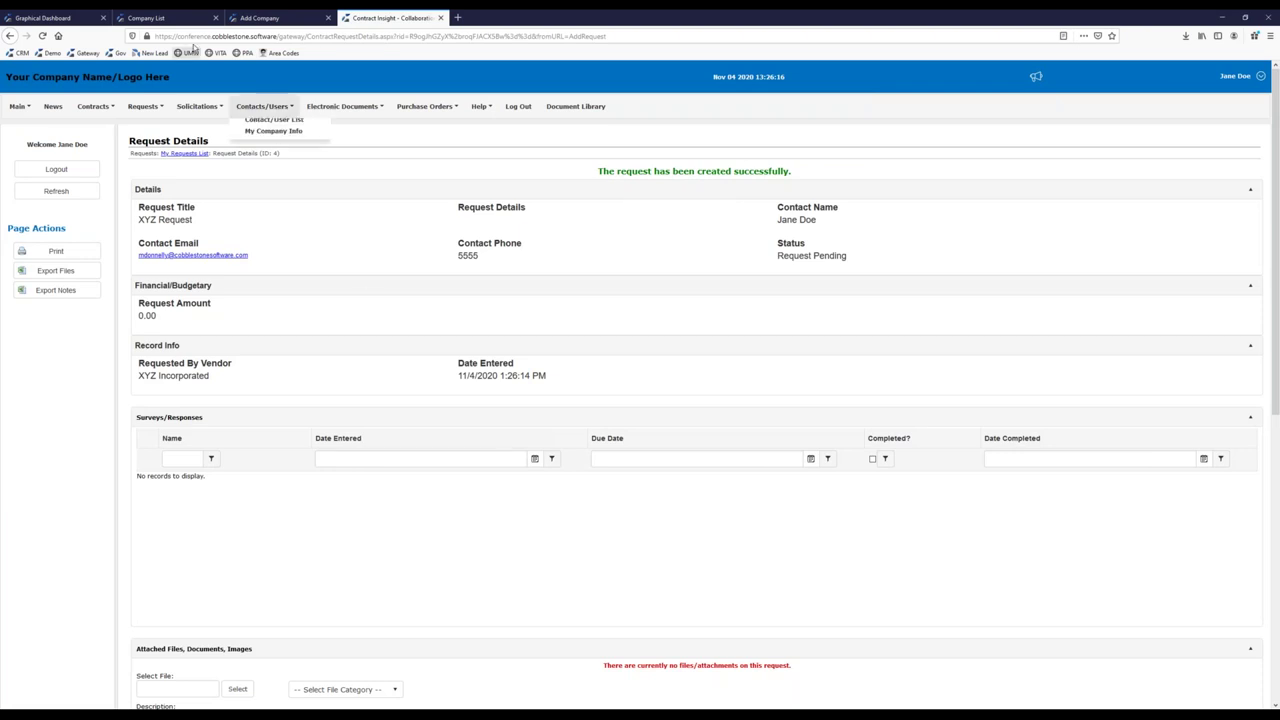
left_click(14, 21)
Search the request records for 'xyz'
mouse_move(185, 117)
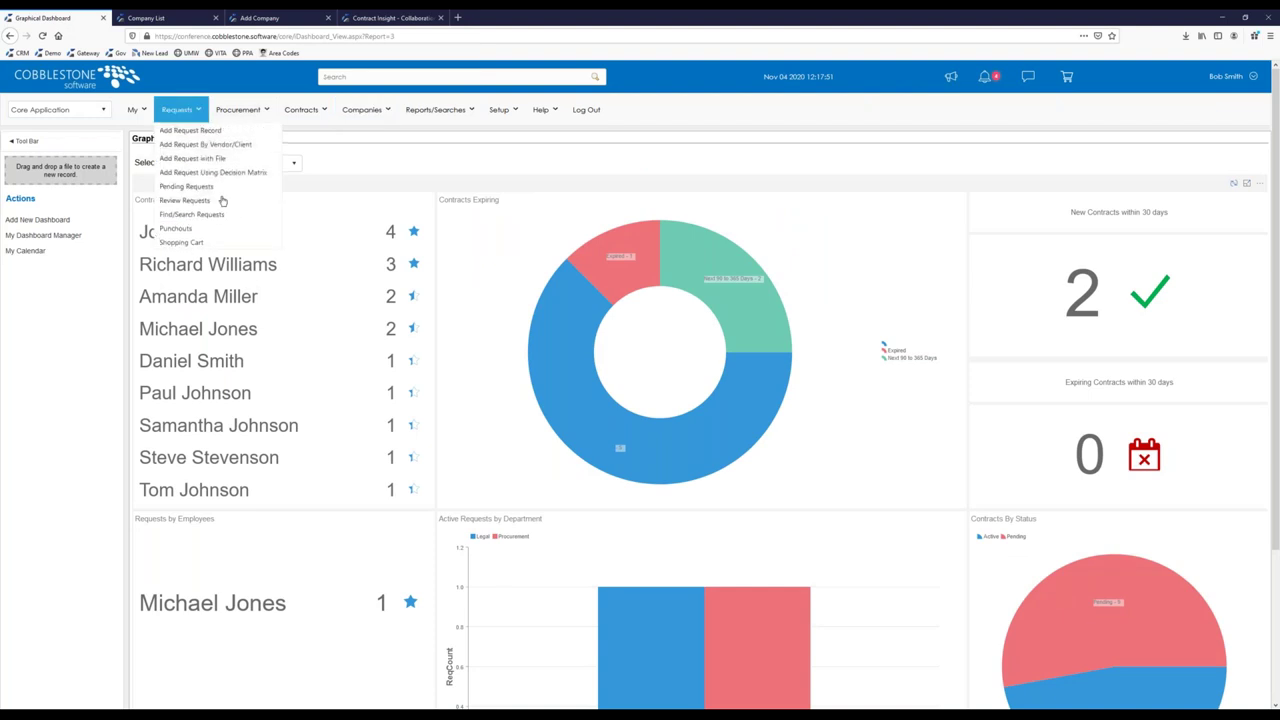
left_click(178, 216)
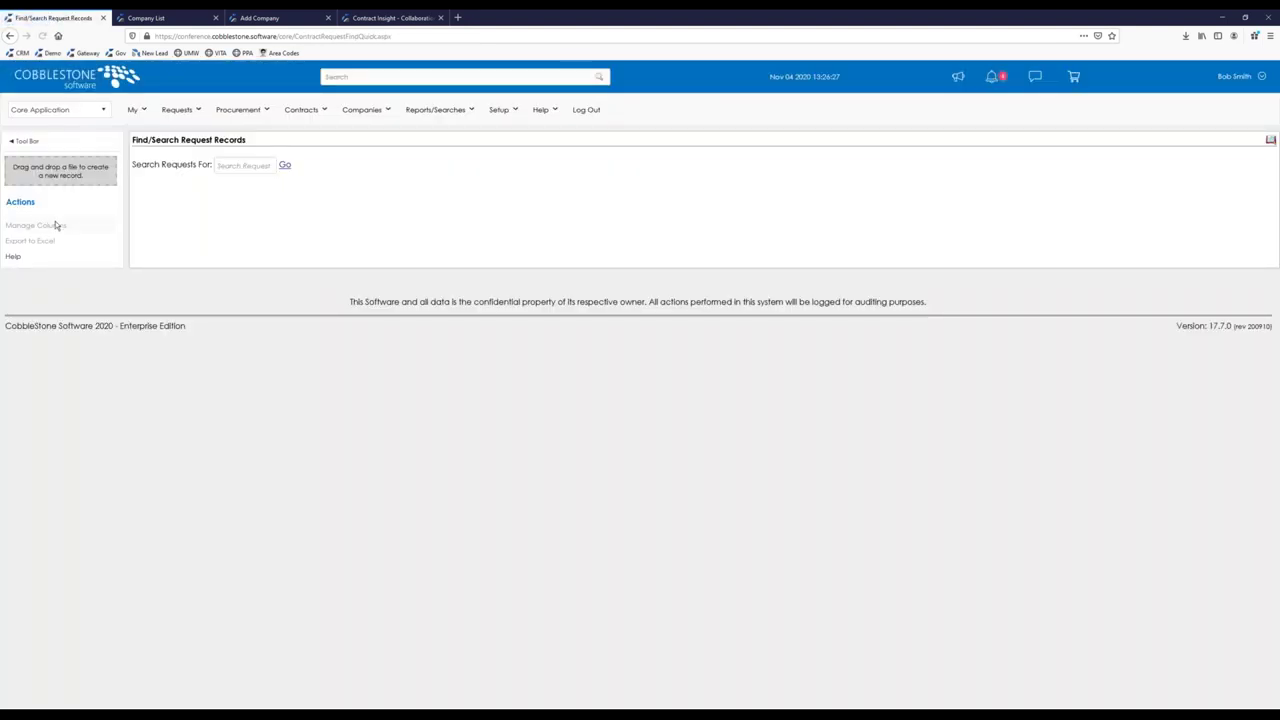
left_click(246, 168)
type("xyz")
left_click(285, 166)
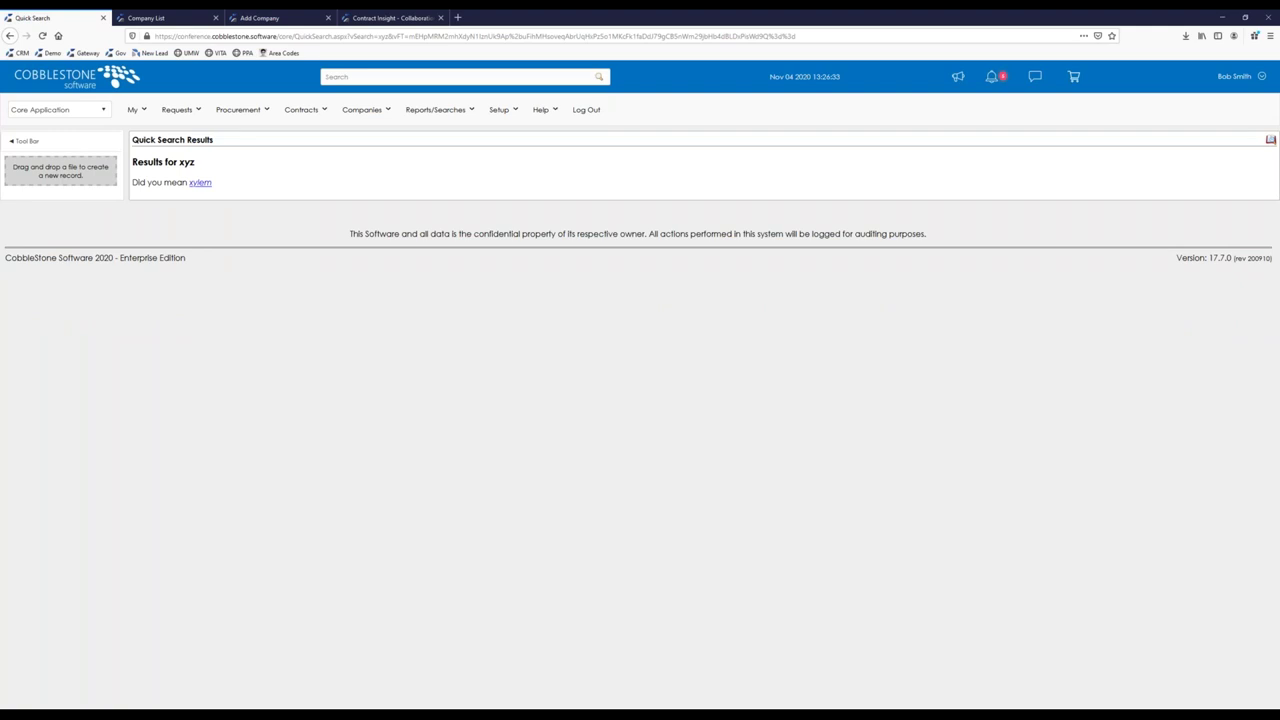
From the dashboard, list Pending Requests, select the XYZ Request row, then return to the gateway
left_click(135, 109)
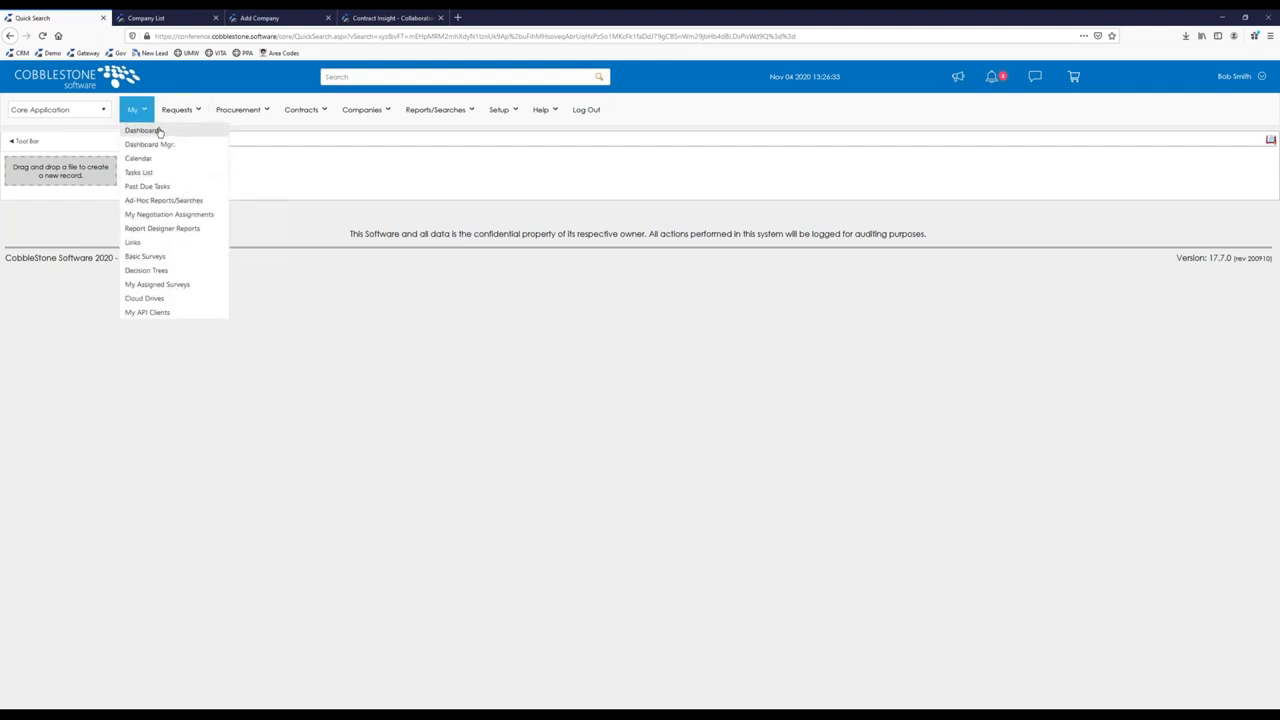
left_click(142, 130)
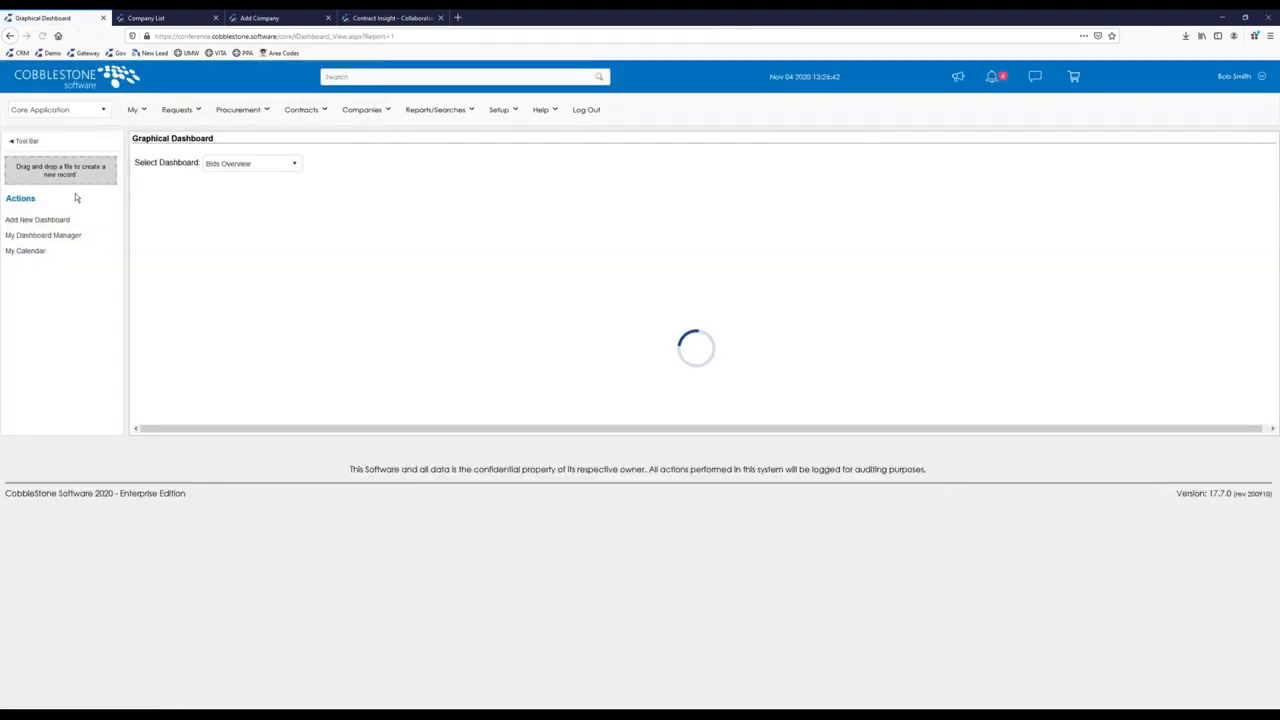
left_click(185, 112)
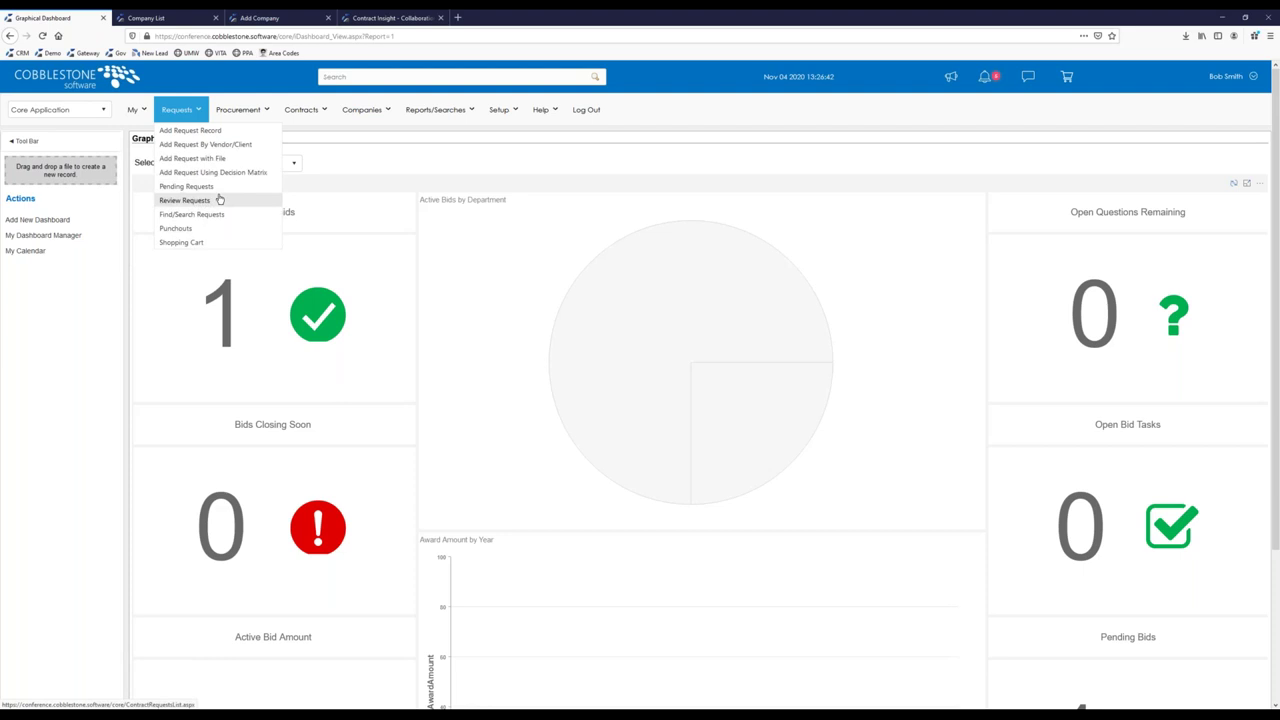
left_click(186, 187)
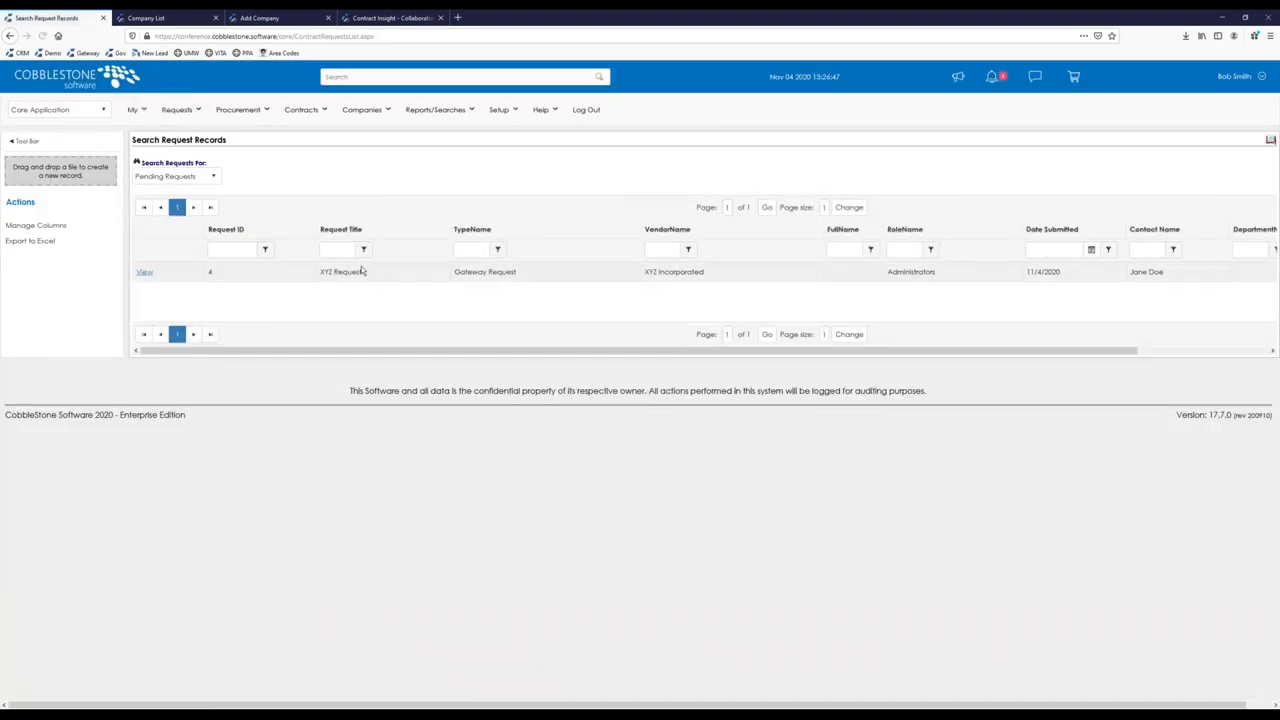
left_click(363, 271)
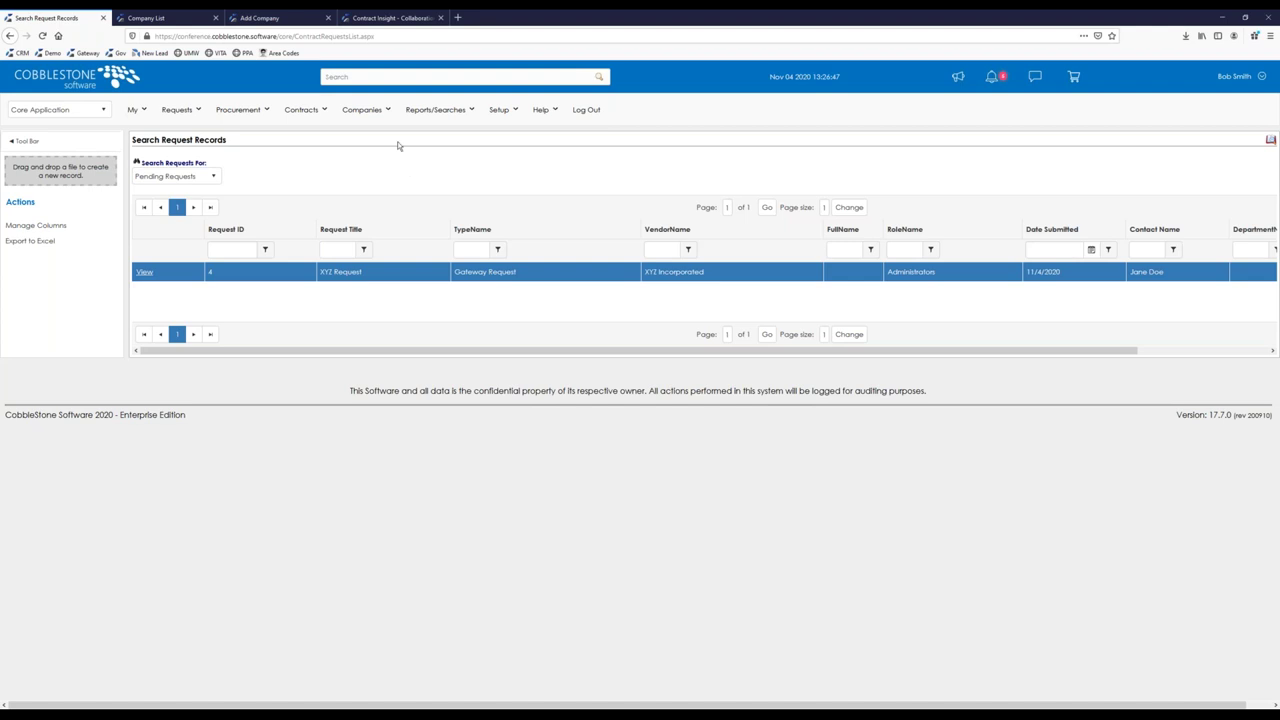
left_click(395, 18)
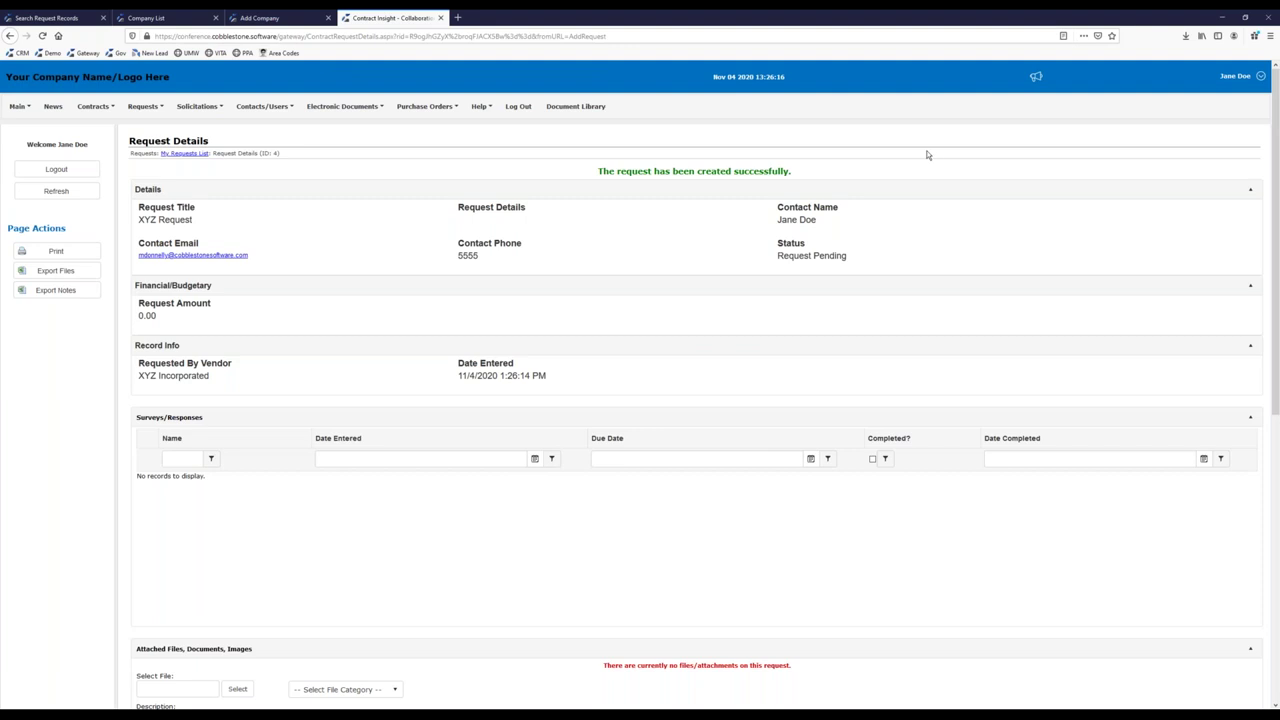